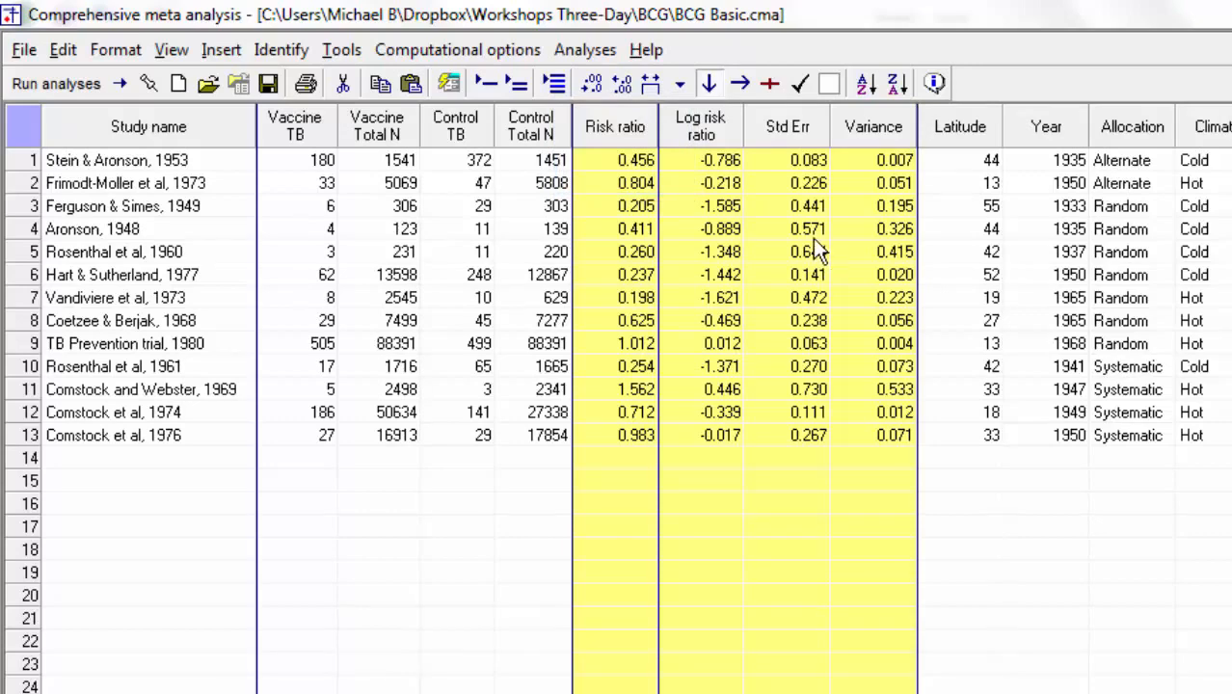
Run the basic analysis and sort the studies from low to high by risk ratio
left_click(88, 83)
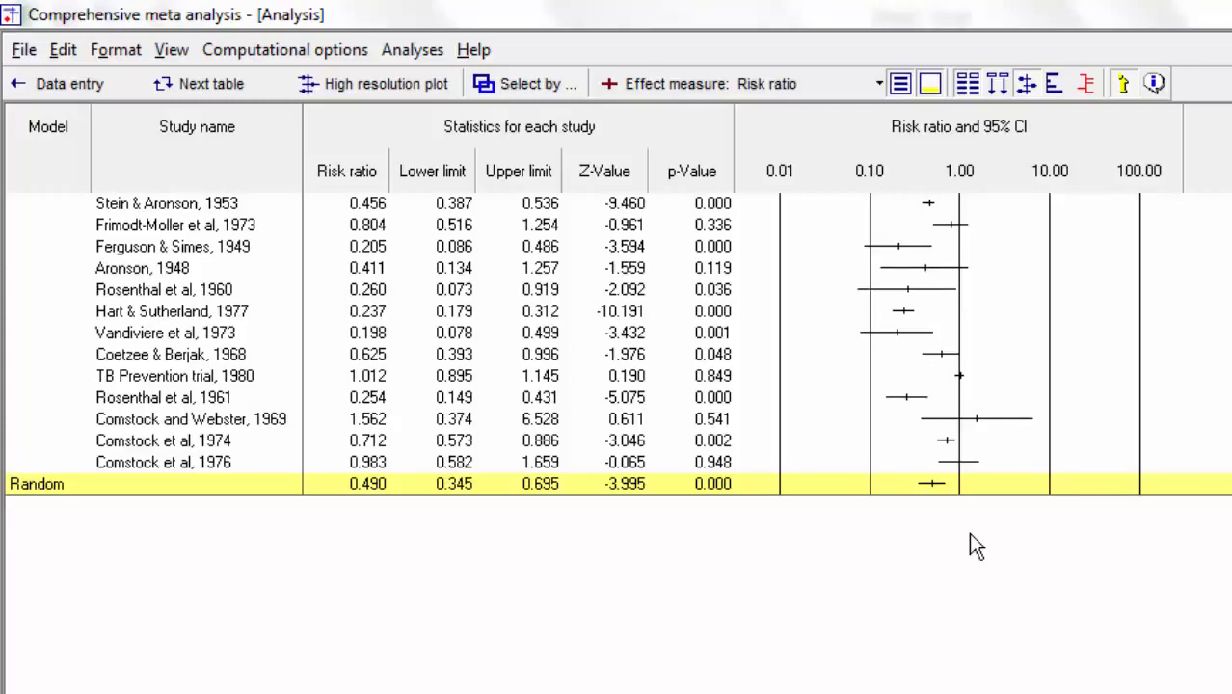
left_click(364, 173)
right_click(365, 180)
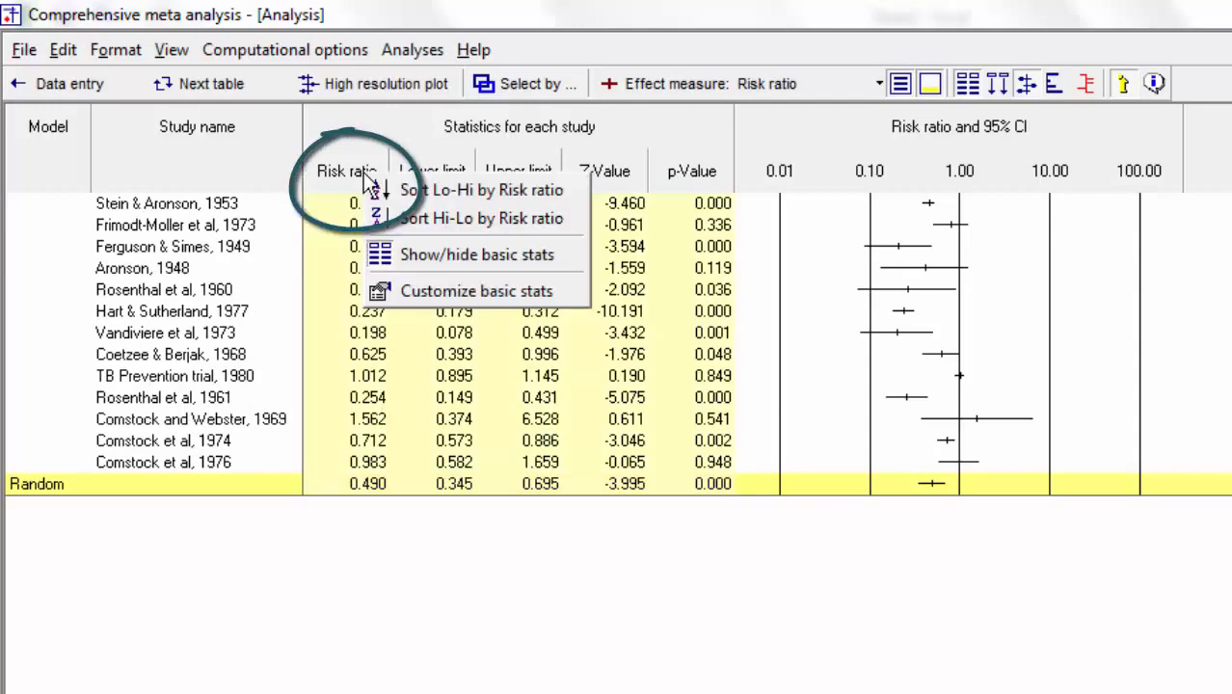
left_click(402, 192)
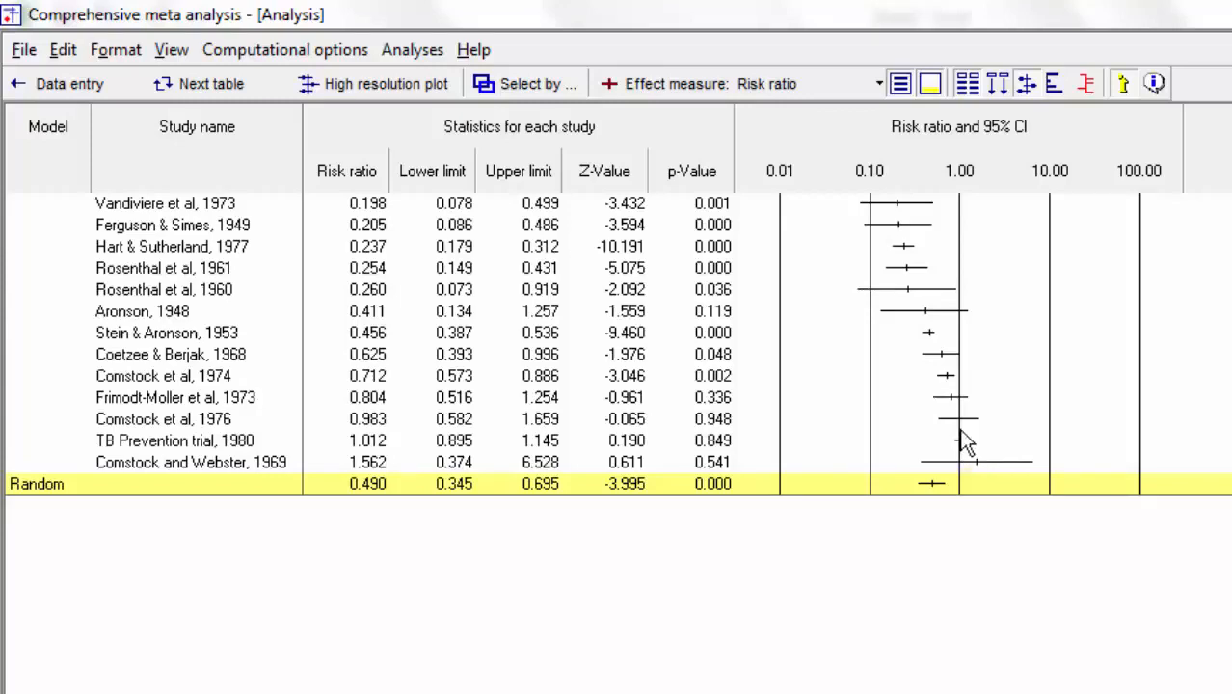
Add the Latitude moderator as a column after the p-values in the analysis table and sort the studies by it from low to high
left_click(43, 87)
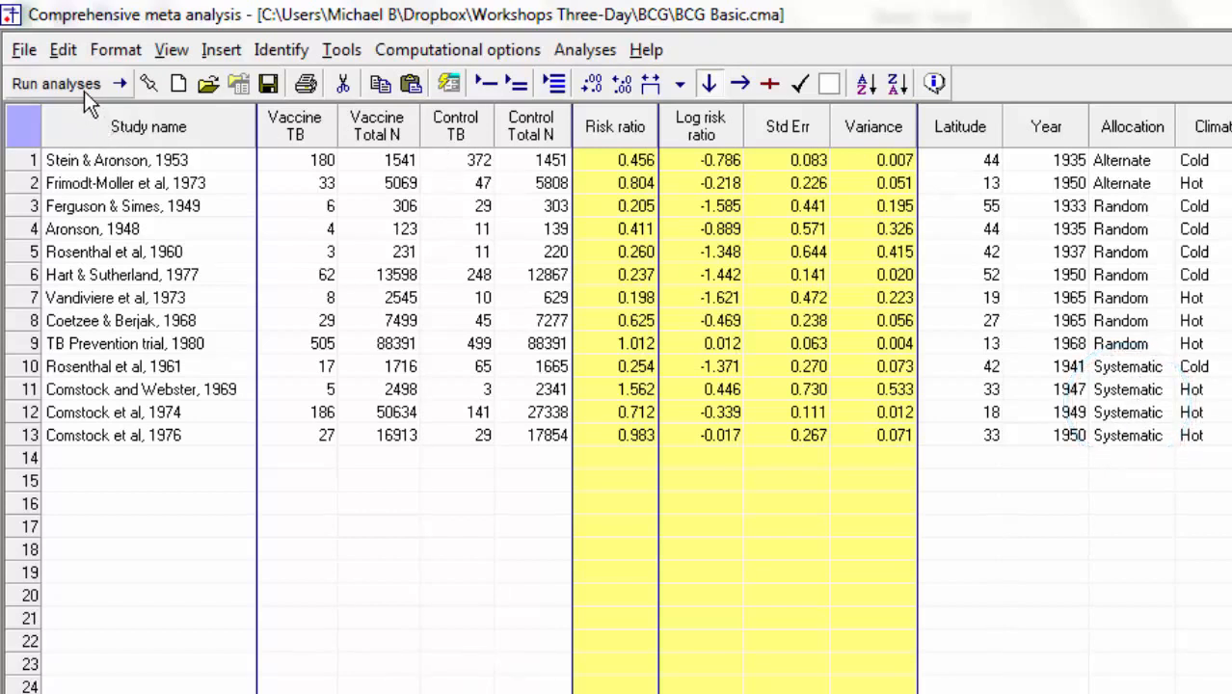
left_click(58, 85)
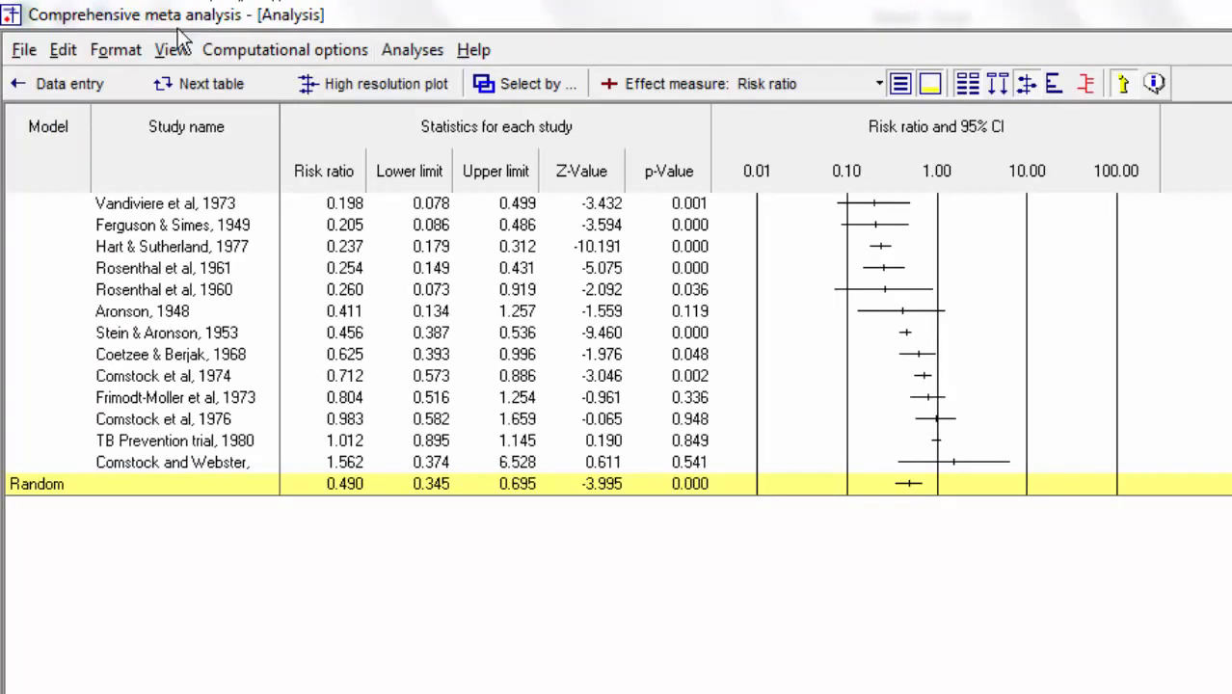
left_click(157, 50)
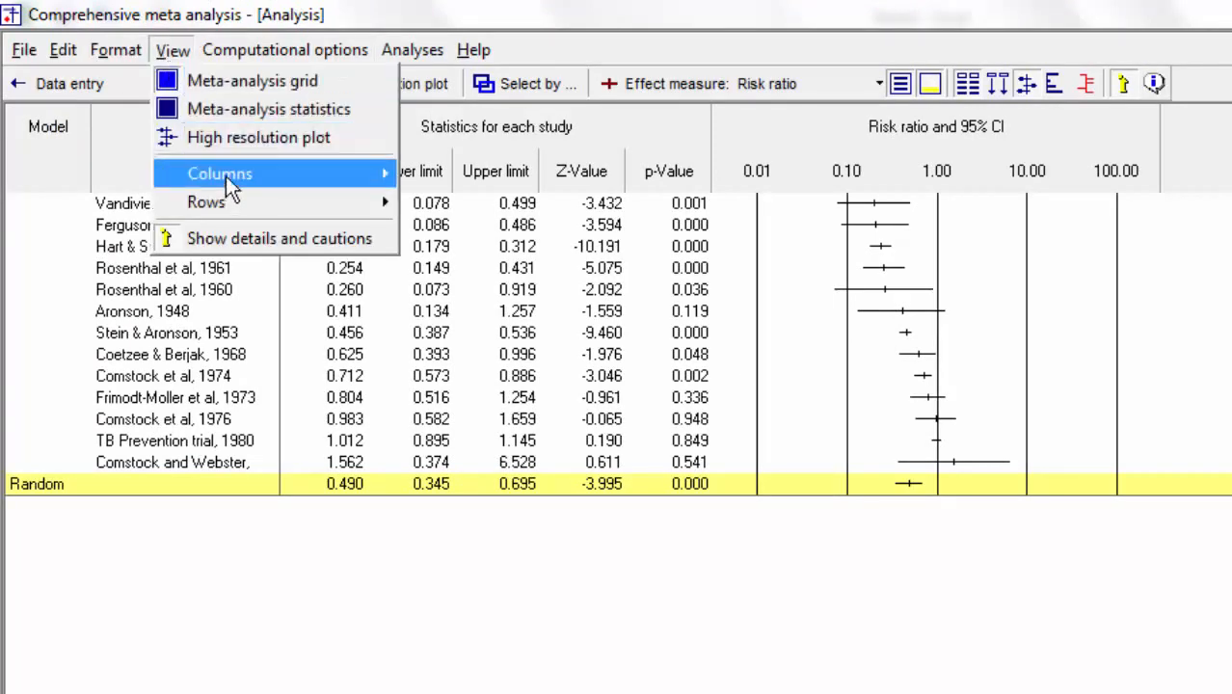
mouse_move(228, 175)
left_click(458, 176)
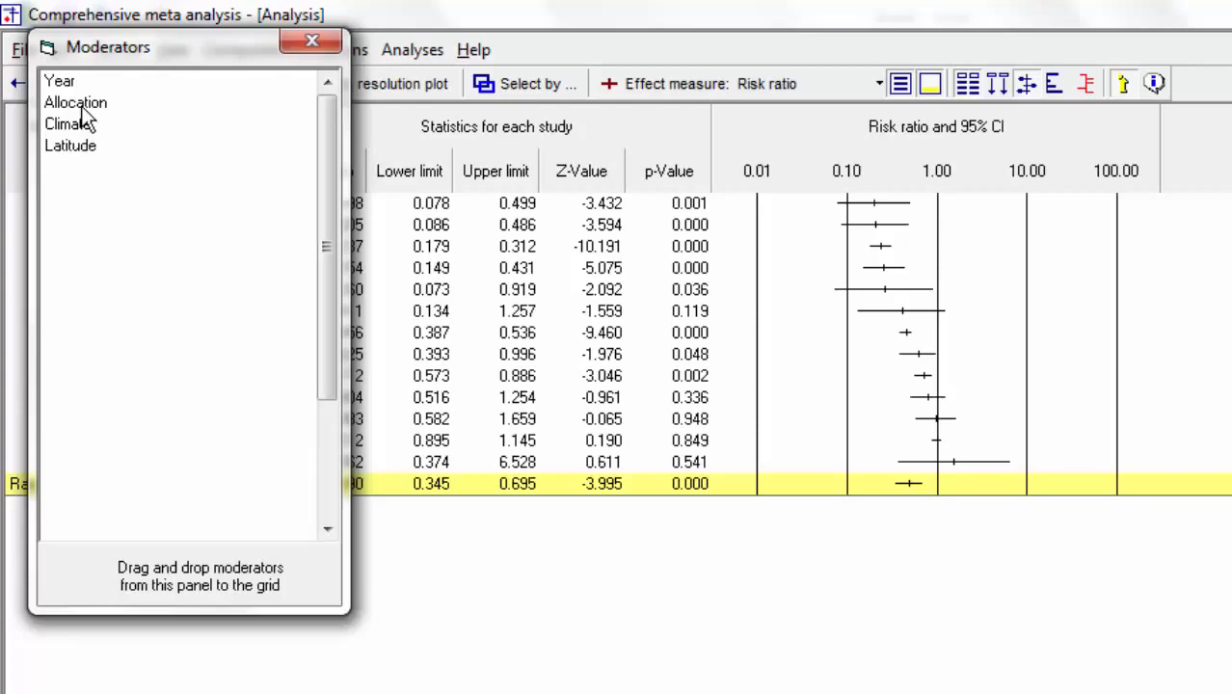
left_click_drag(80, 145, 730, 248)
left_click(315, 39)
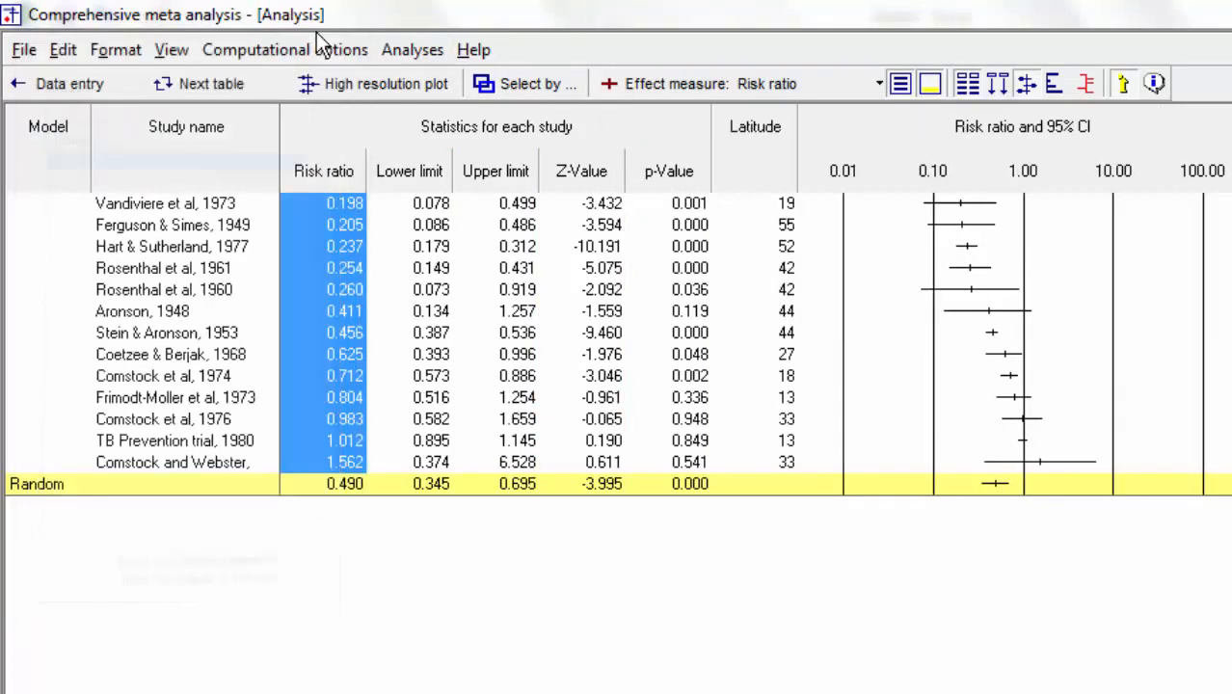
right_click(769, 171)
left_click(800, 186)
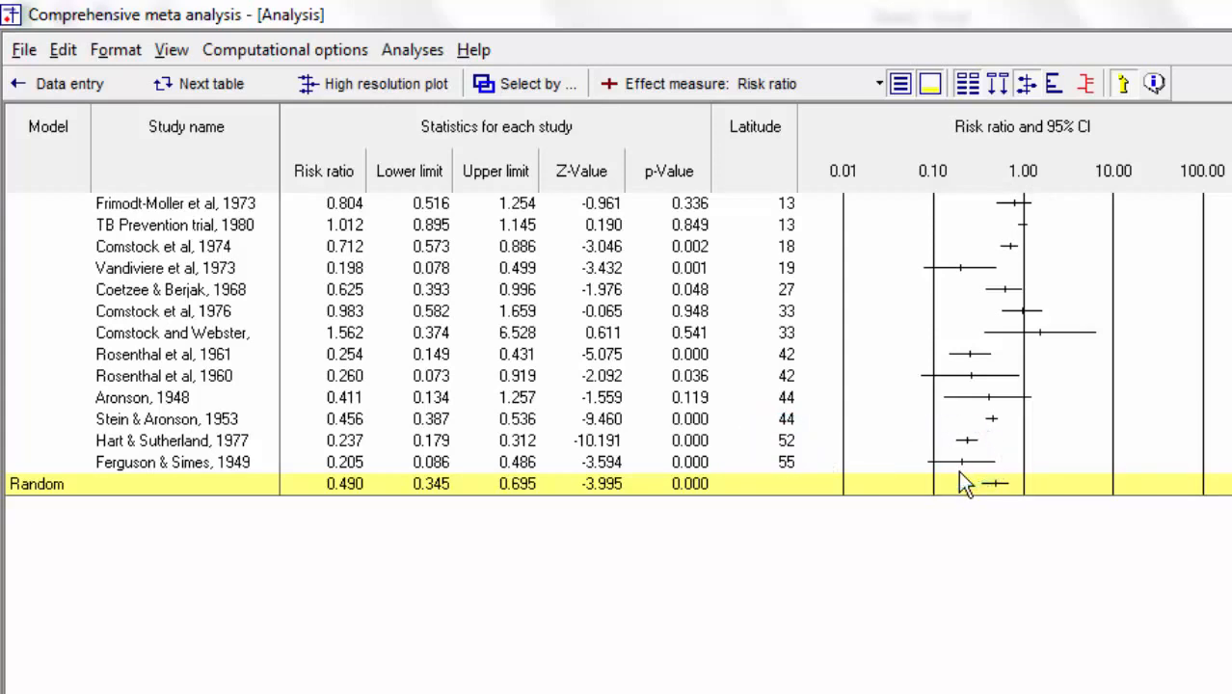
Set up a meta-regression and include Latitude as a covariate in Model 1
left_click(411, 50)
left_click(441, 101)
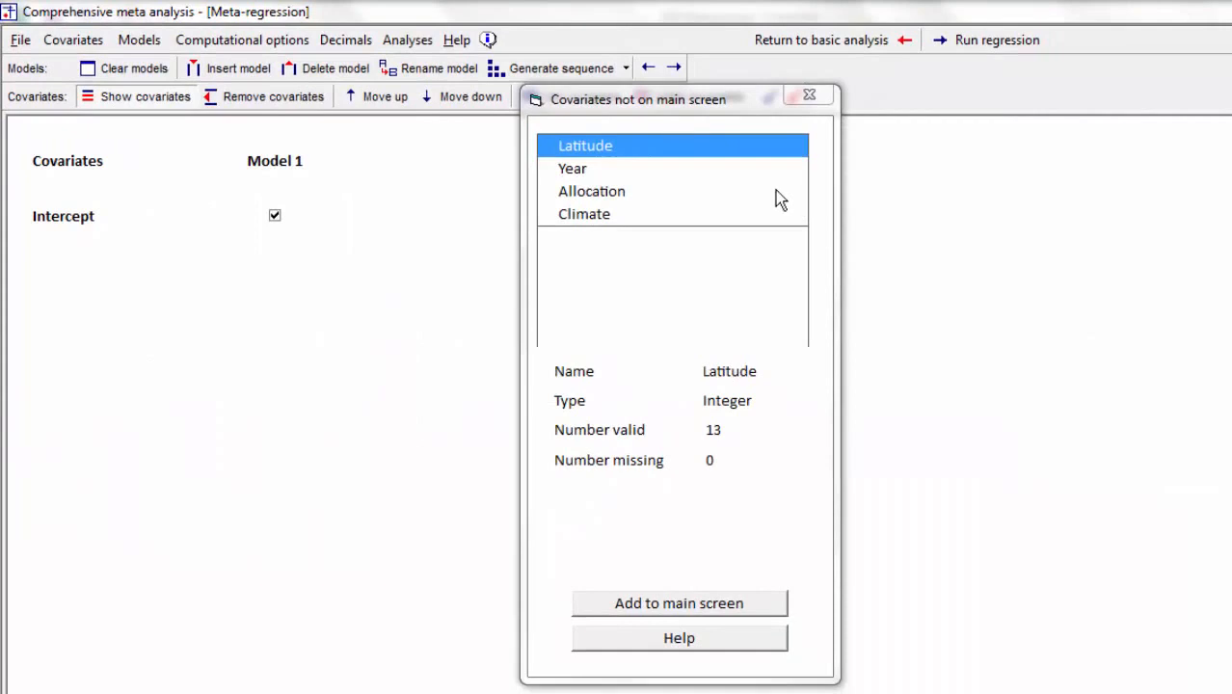
left_click(604, 142)
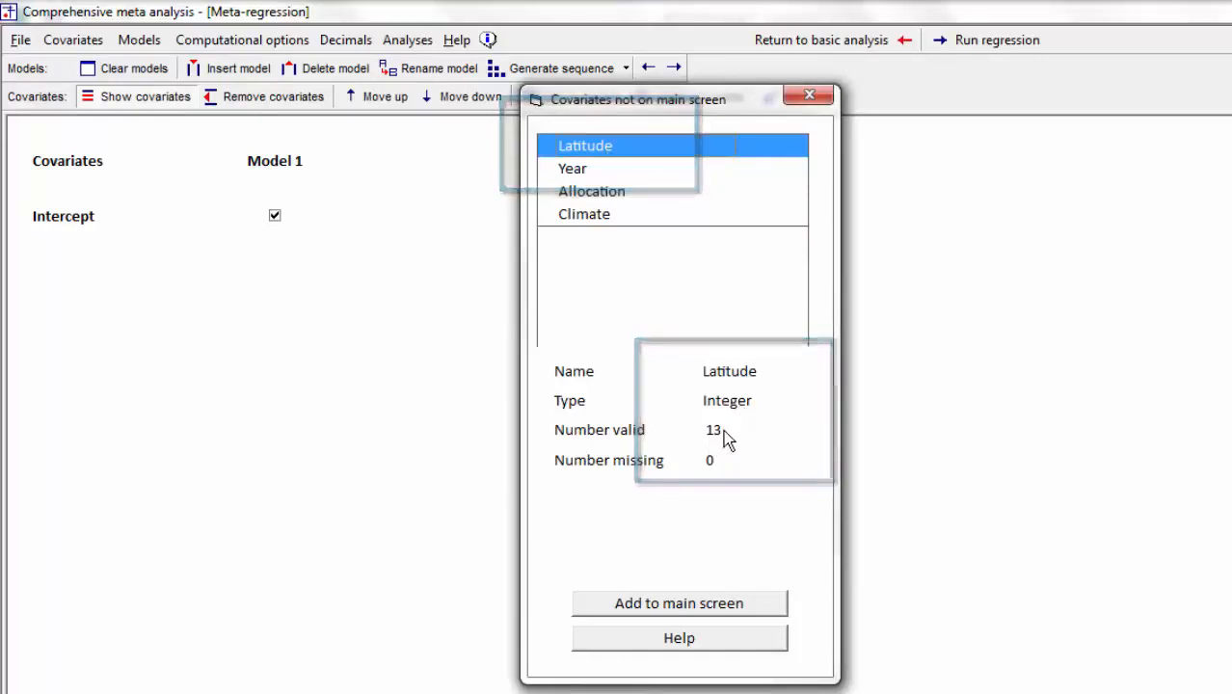
left_click(751, 603)
left_click(275, 239)
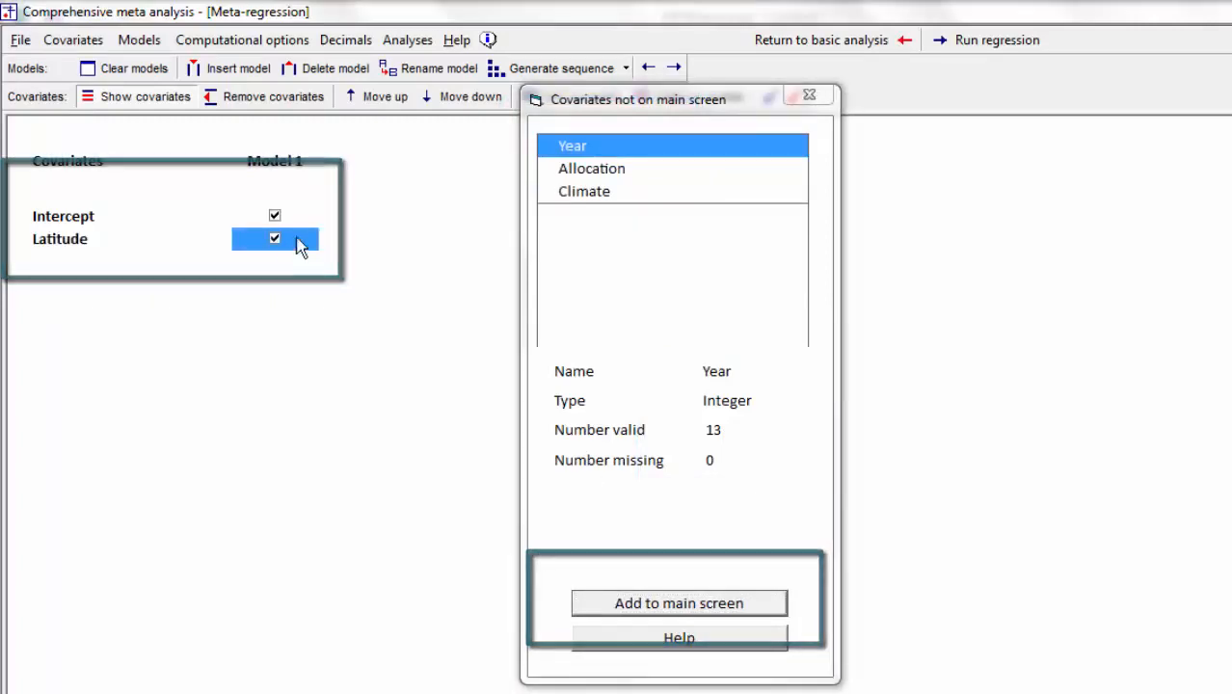
Run the Latitude regression and display its scatterplot
left_click(945, 40)
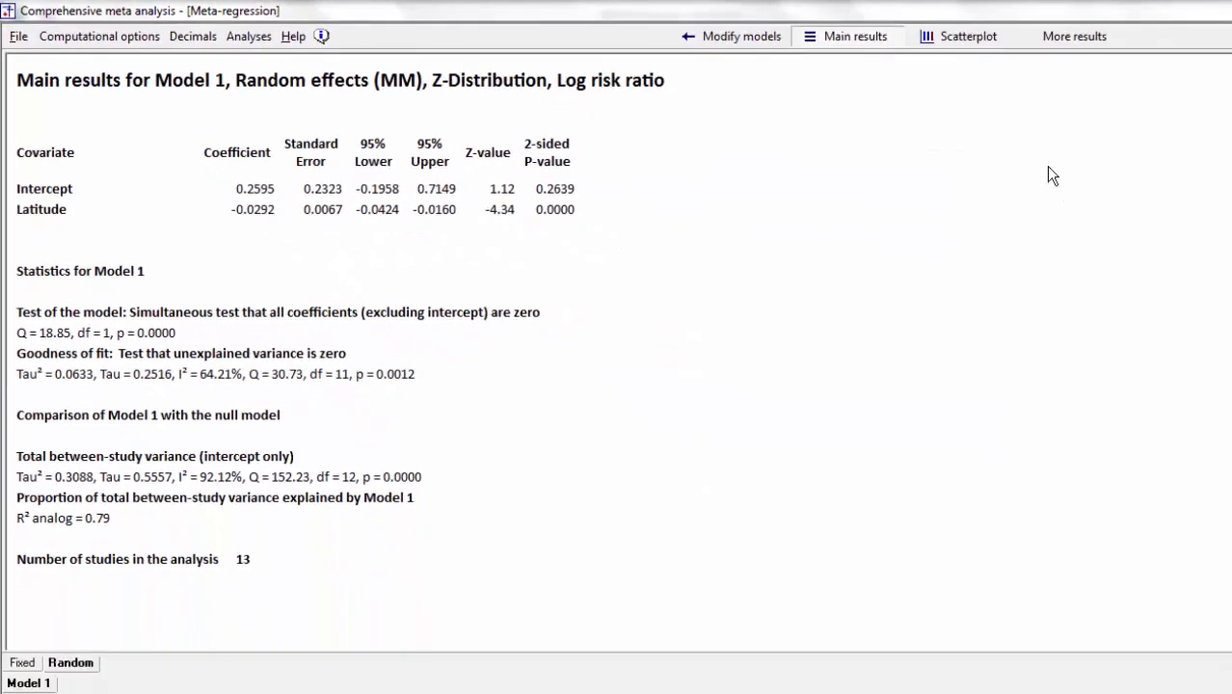
left_click(968, 36)
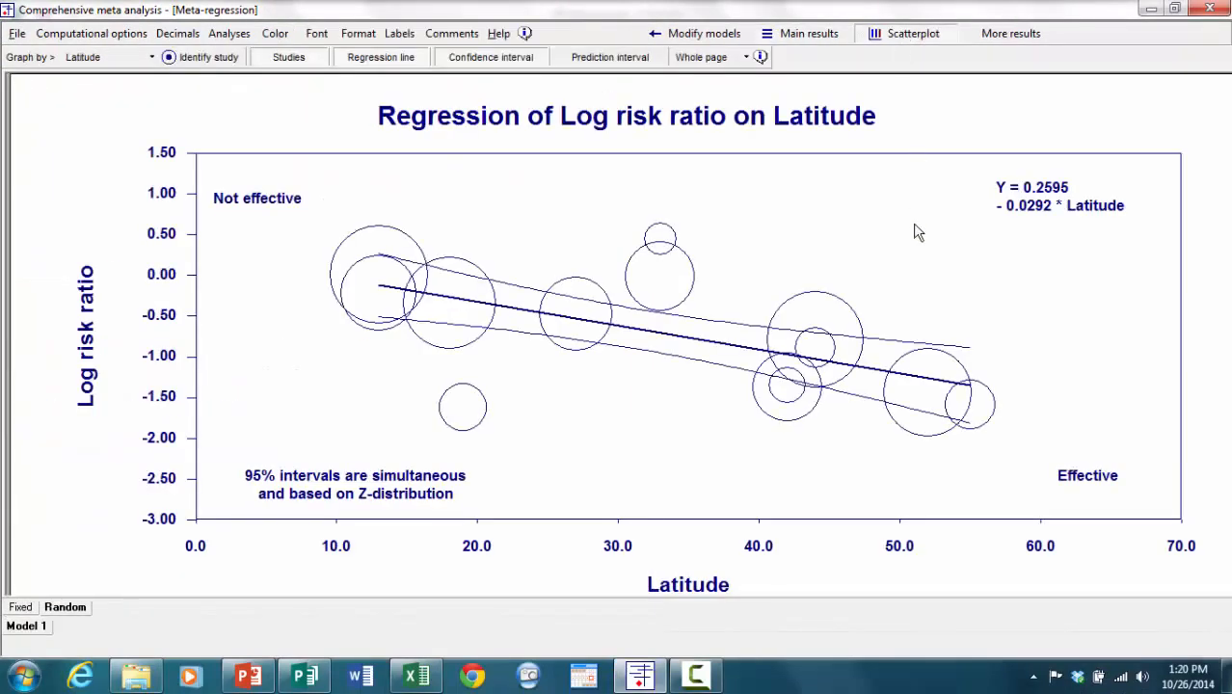
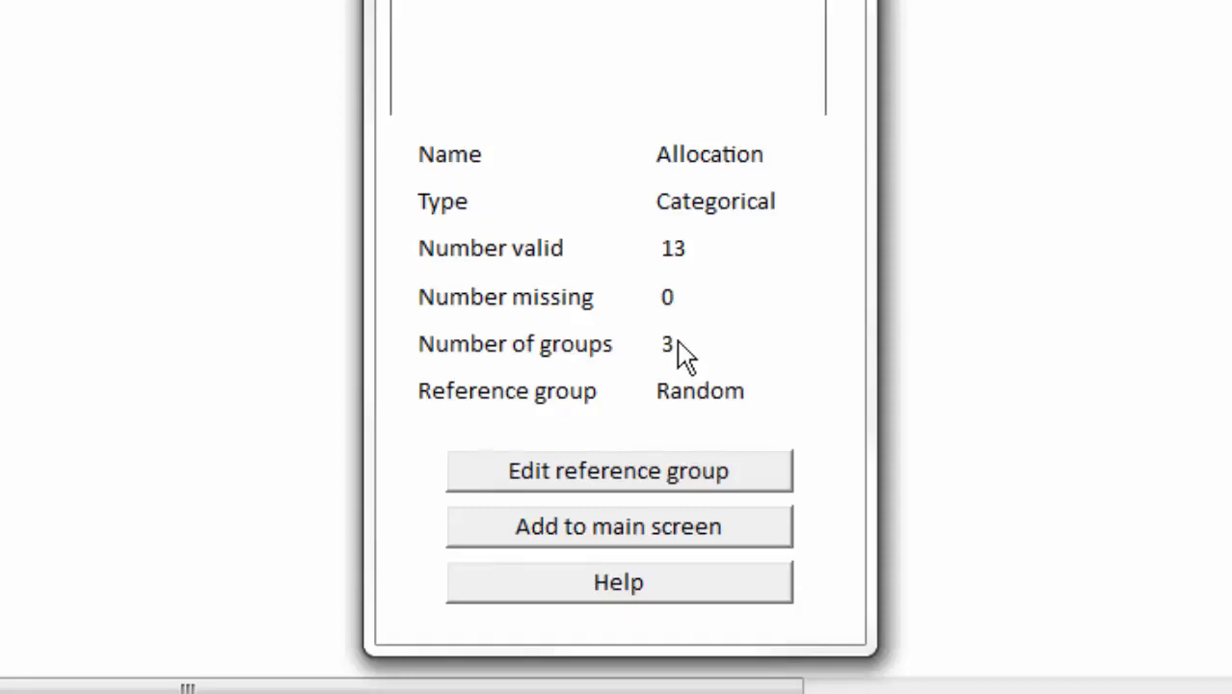
Keep Random as the reference group of the Allocation covariate and add Allocation to the main screen
left_click(678, 474)
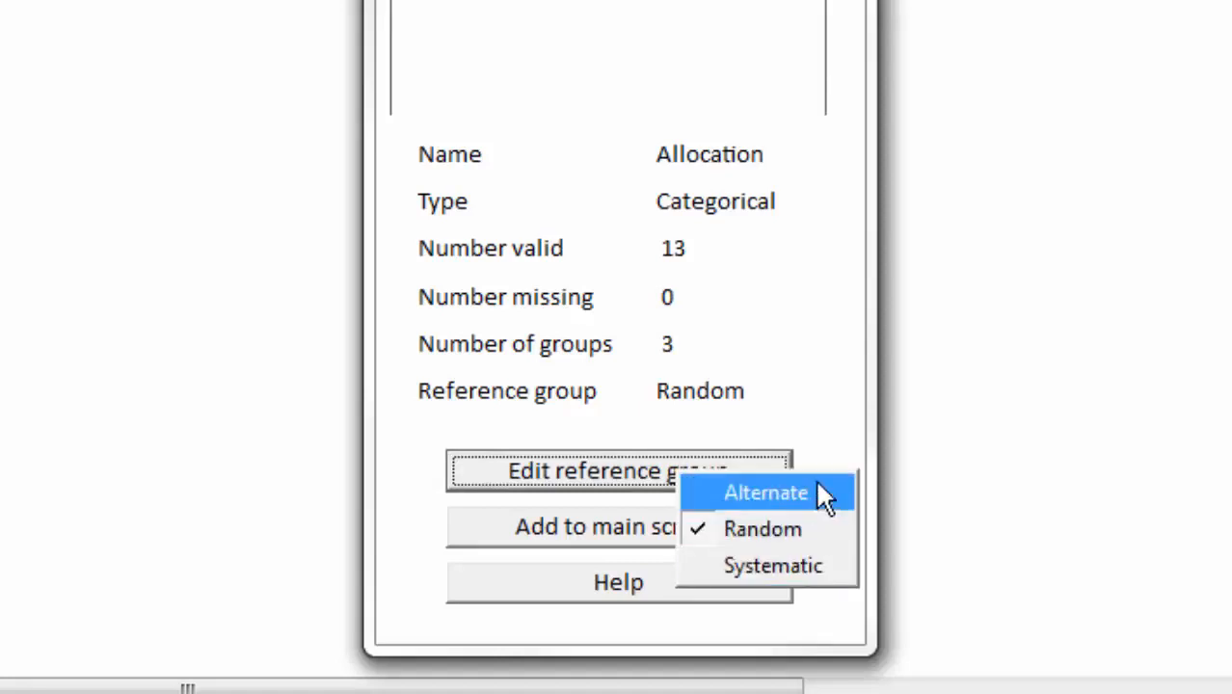
left_click(816, 530)
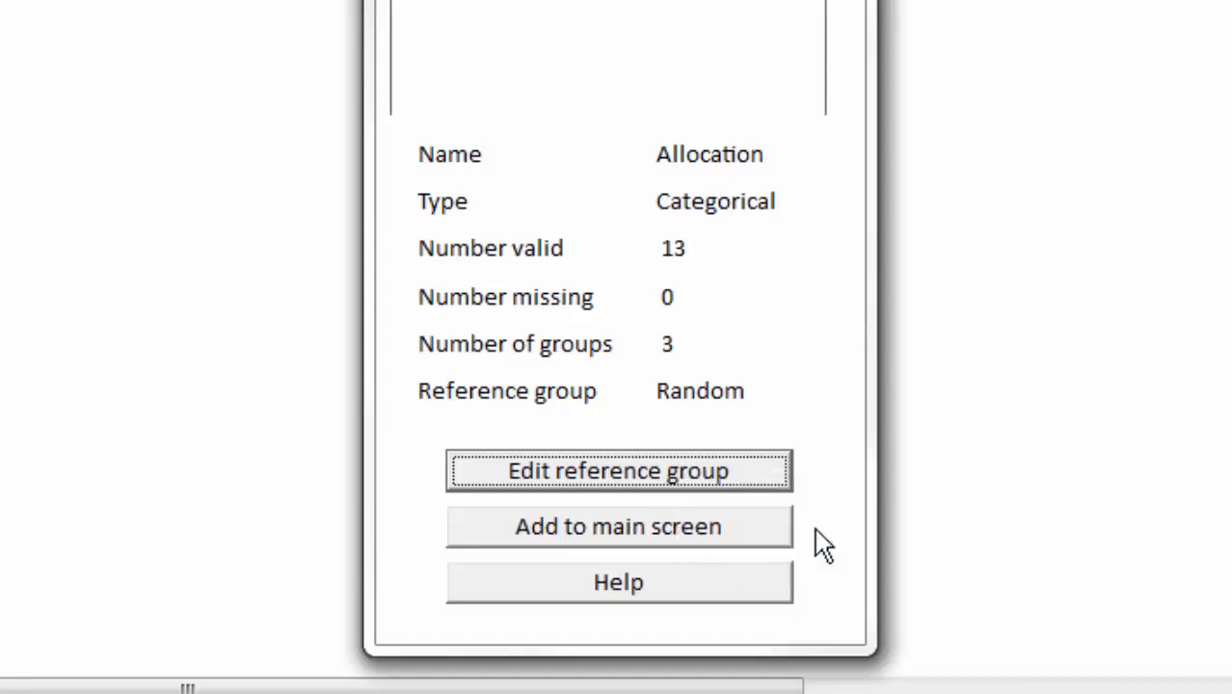
left_click(674, 532)
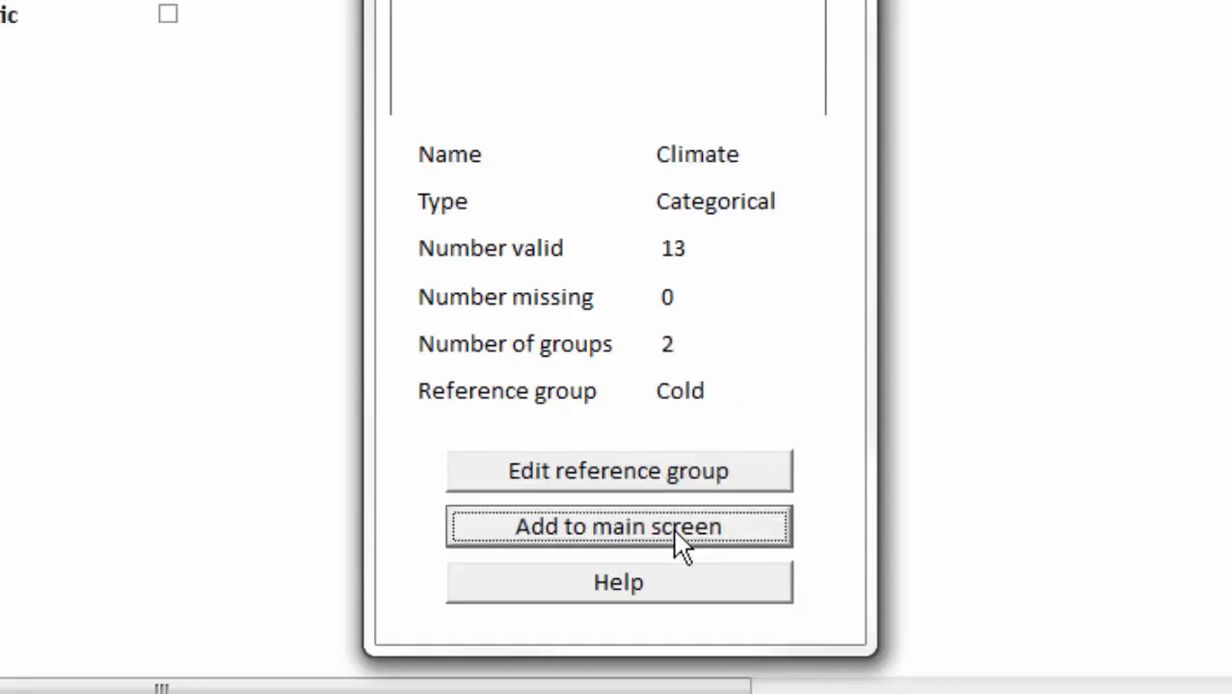
left_click(845, 2)
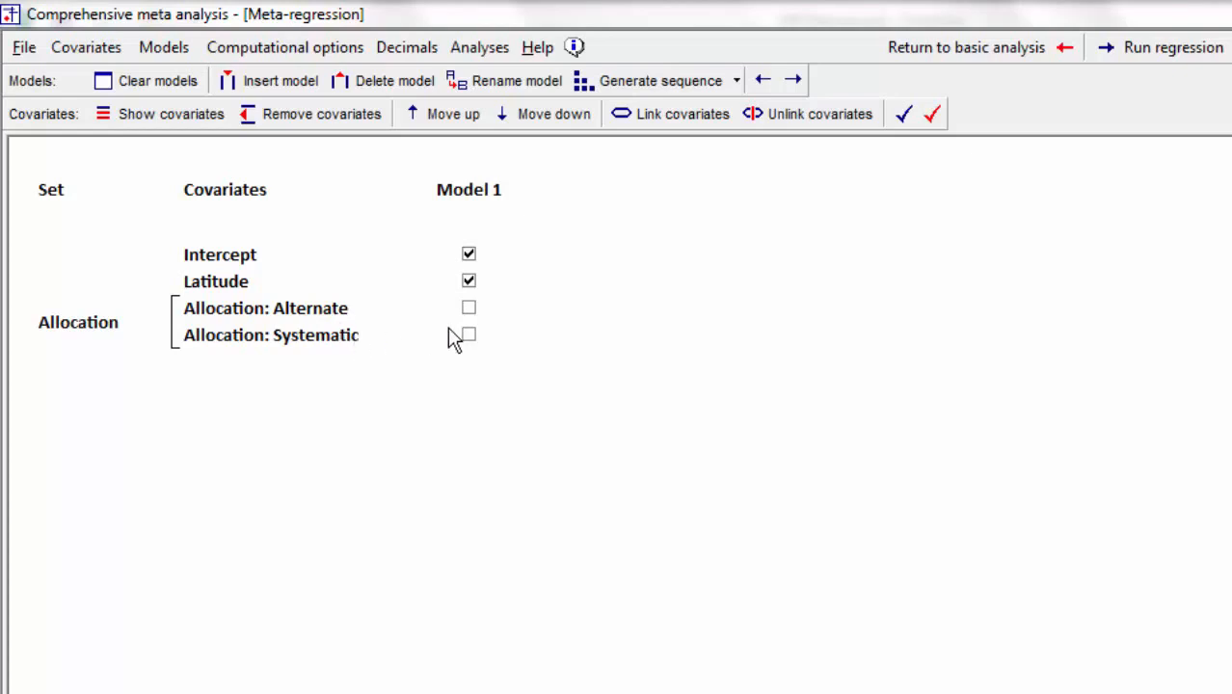
Run the regression for Model 1 with the Allocation set but without Latitude, and display its scatterplot
left_click(471, 309)
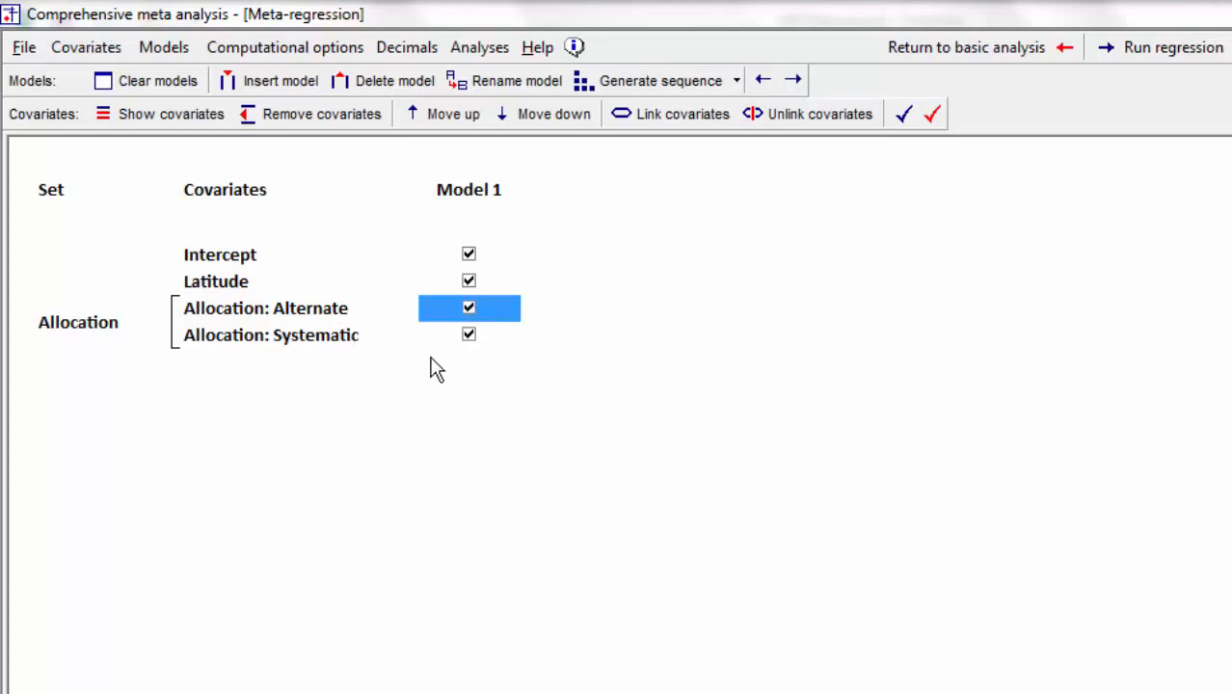
left_click(469, 281)
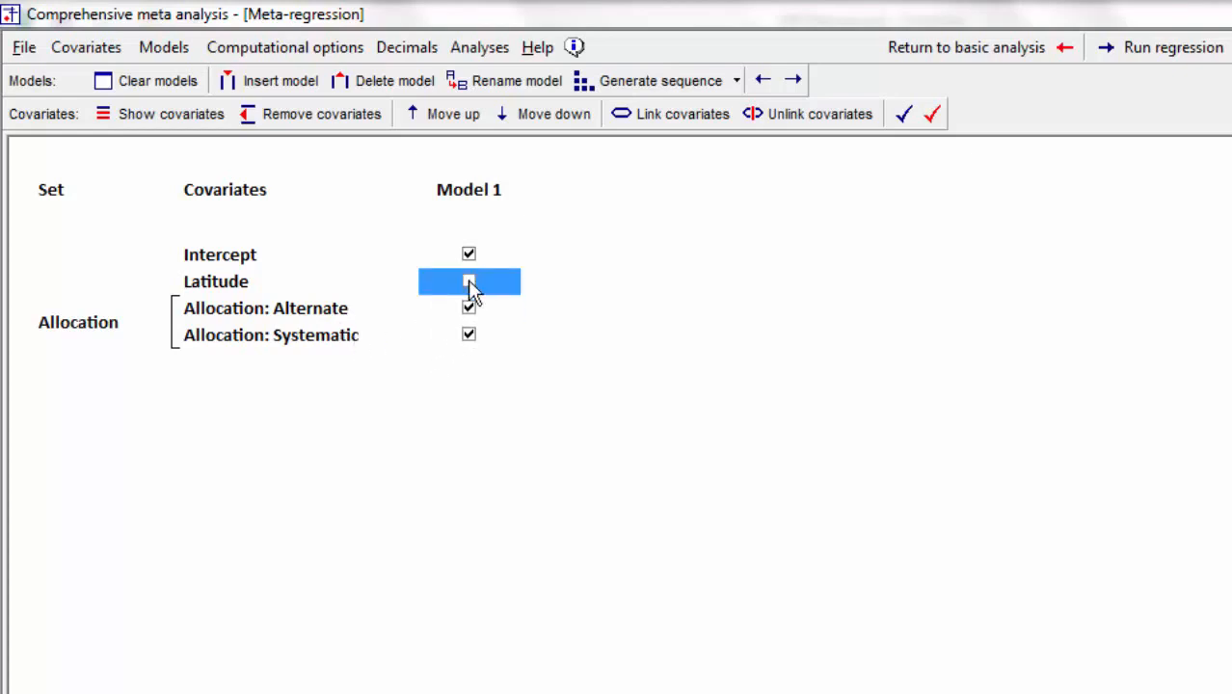
left_click(1191, 49)
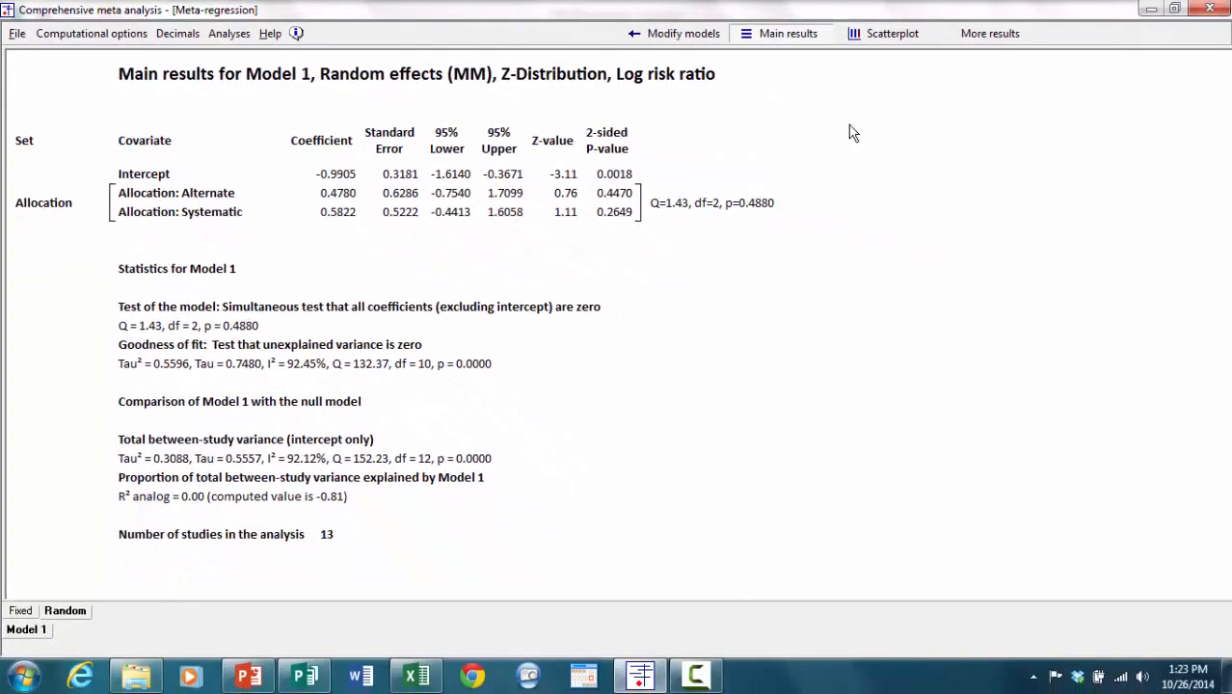
left_click(1217, 47)
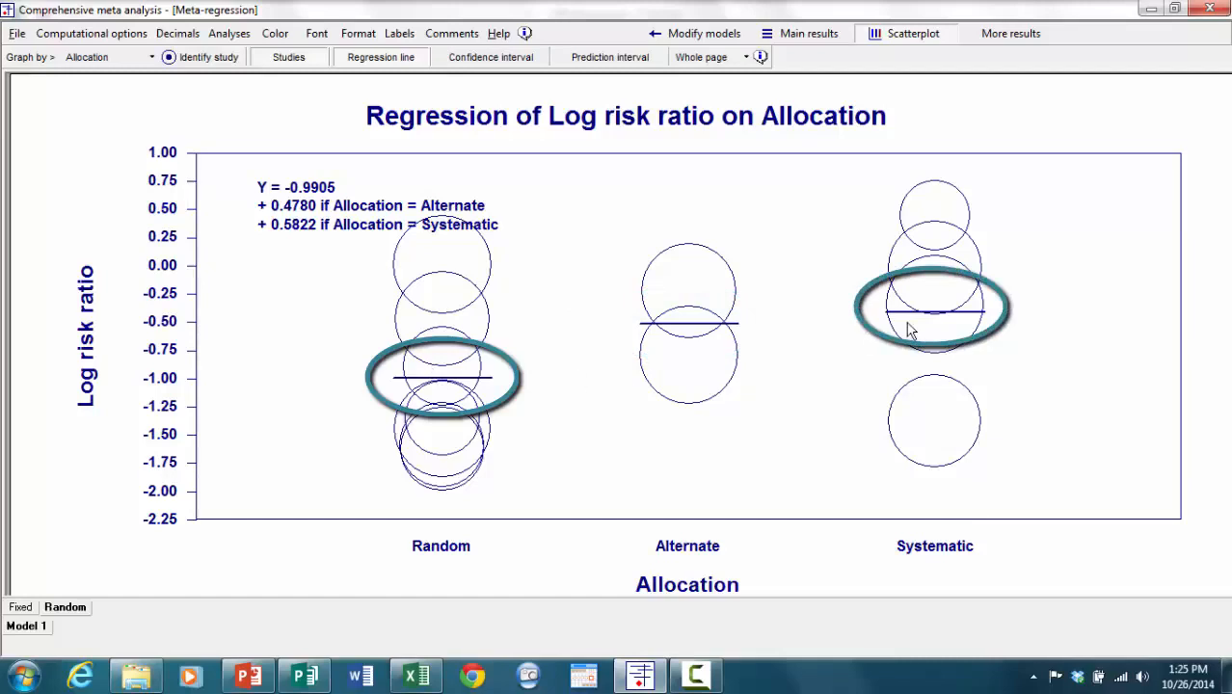
Run the regression for Model 1 with Latitude included again alongside Allocation, and display its scatterplot
left_click(719, 37)
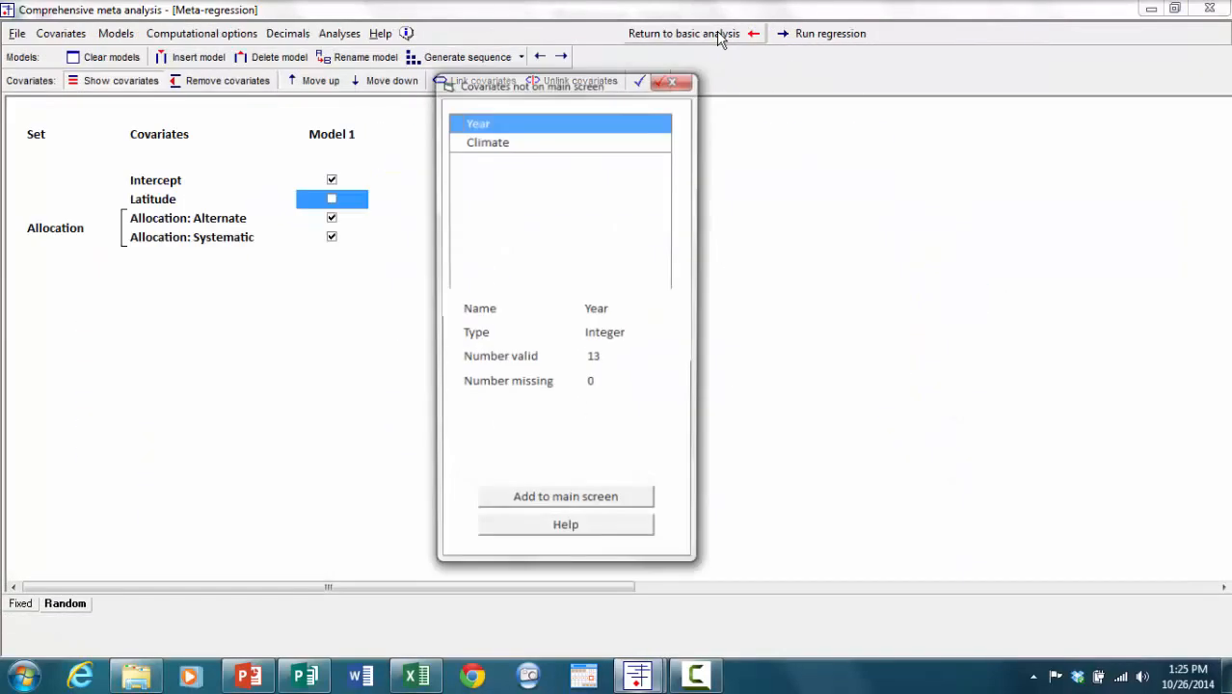
left_click(332, 200)
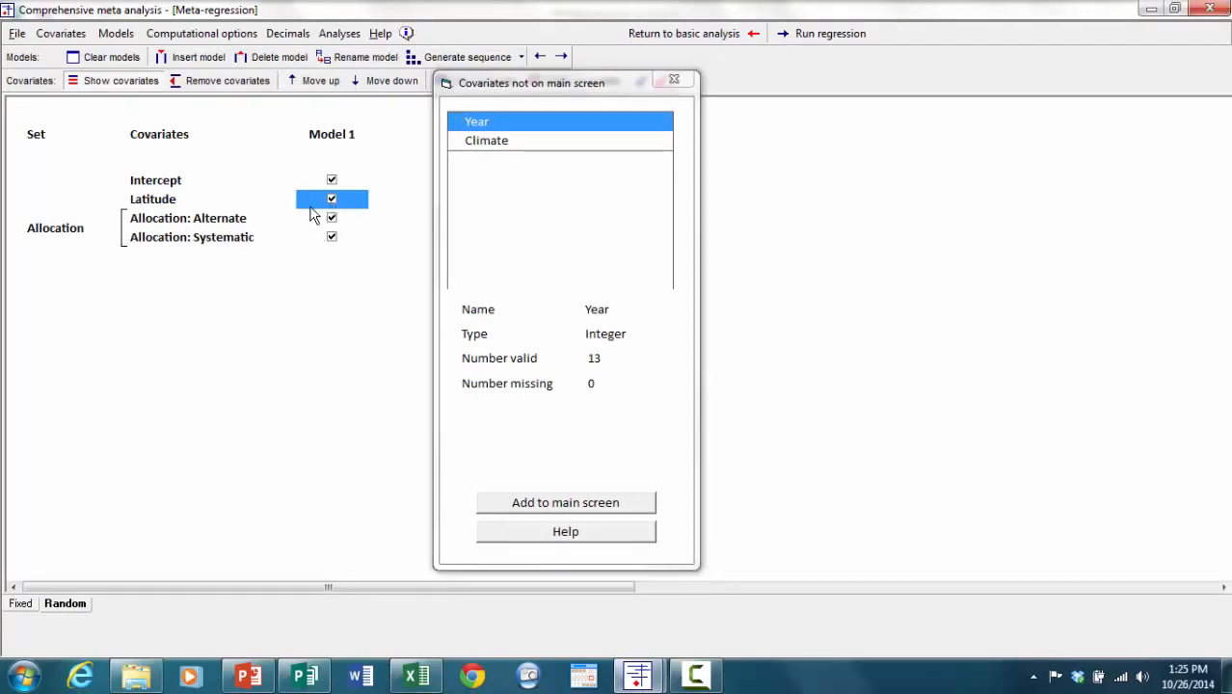
left_click(834, 37)
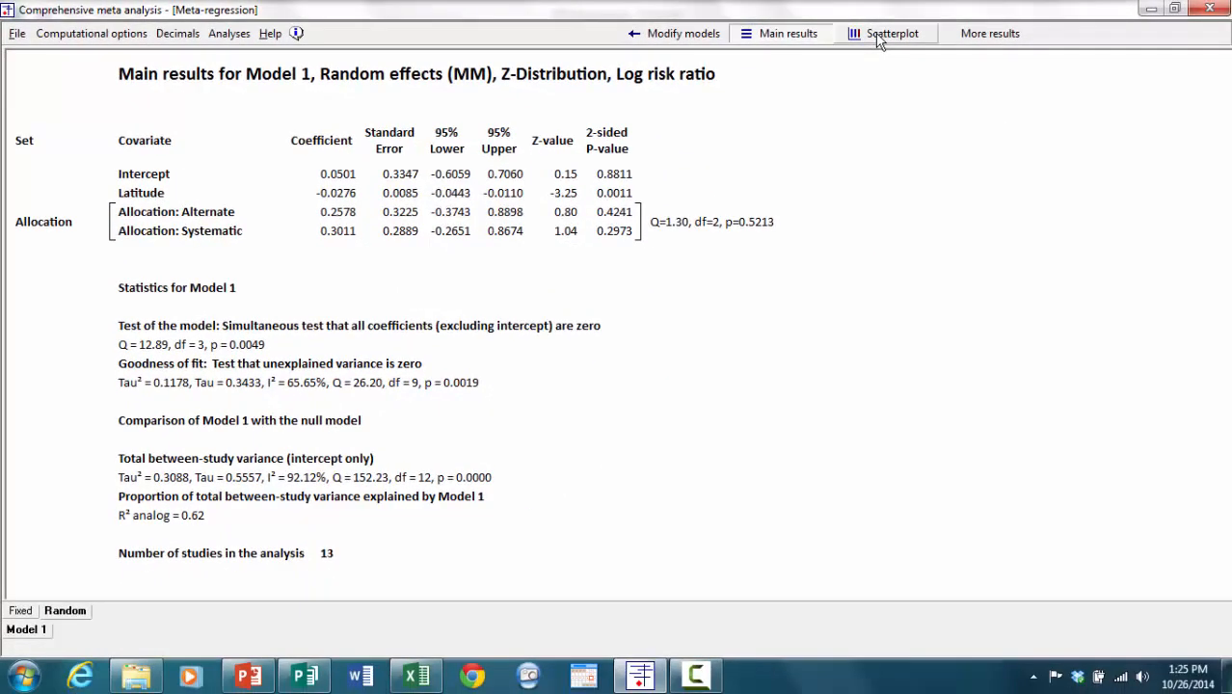
left_click(879, 34)
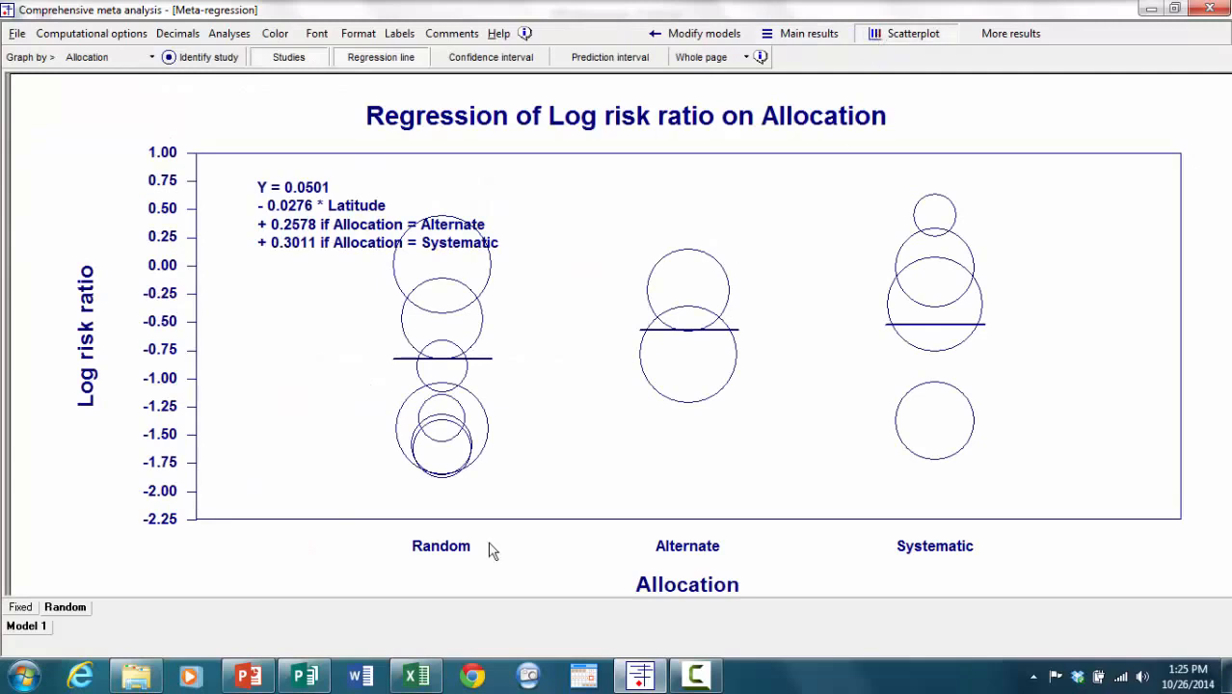
Inspect the two-covariate scatterplot by Latitude with and without the confidence interval, and switch it back to Allocation
left_click(687, 592)
left_click(719, 598)
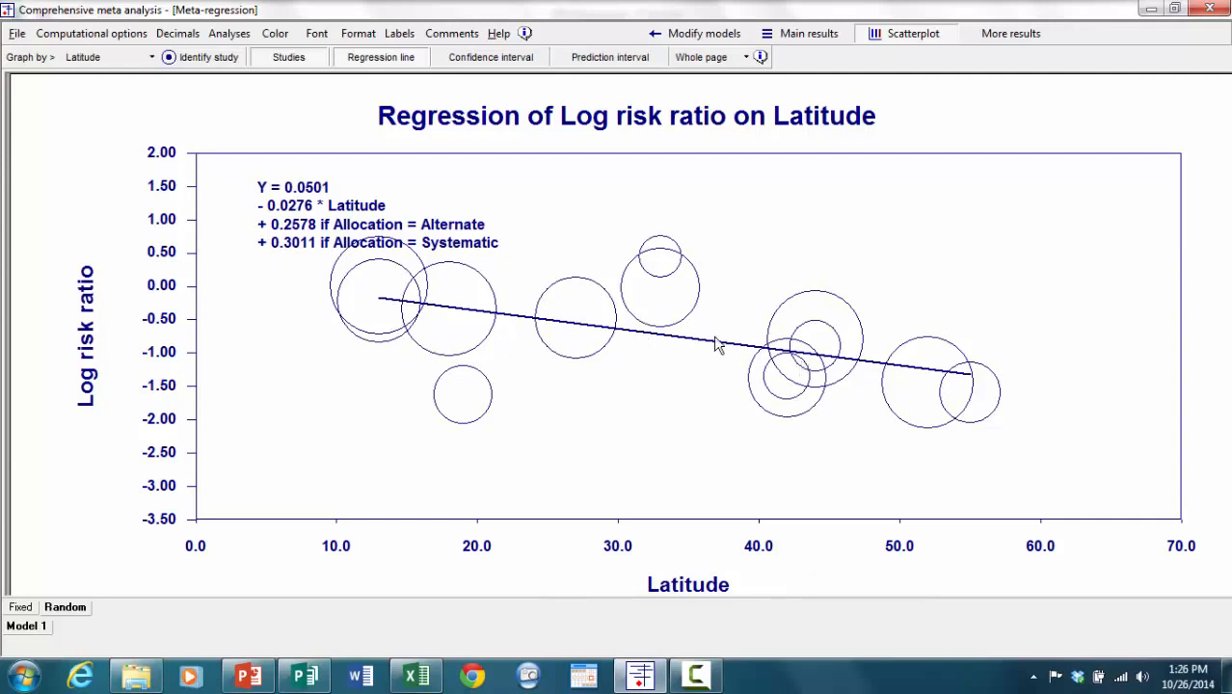
left_click(487, 58)
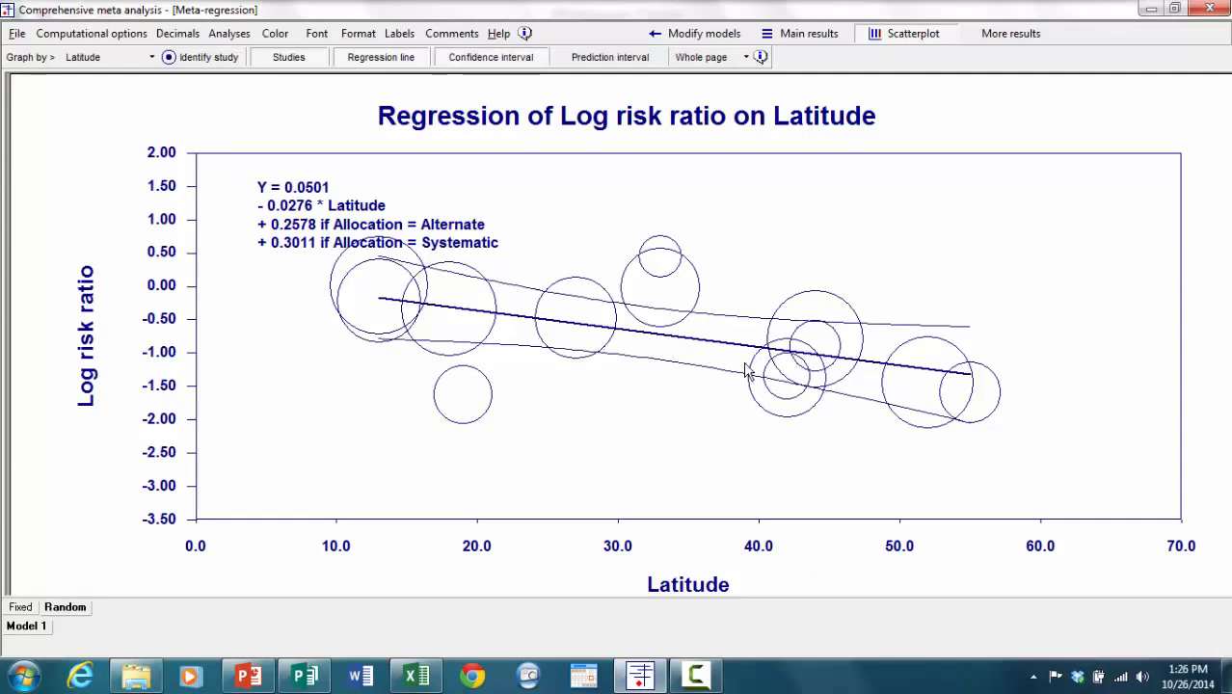
left_click(508, 60)
left_click(693, 581)
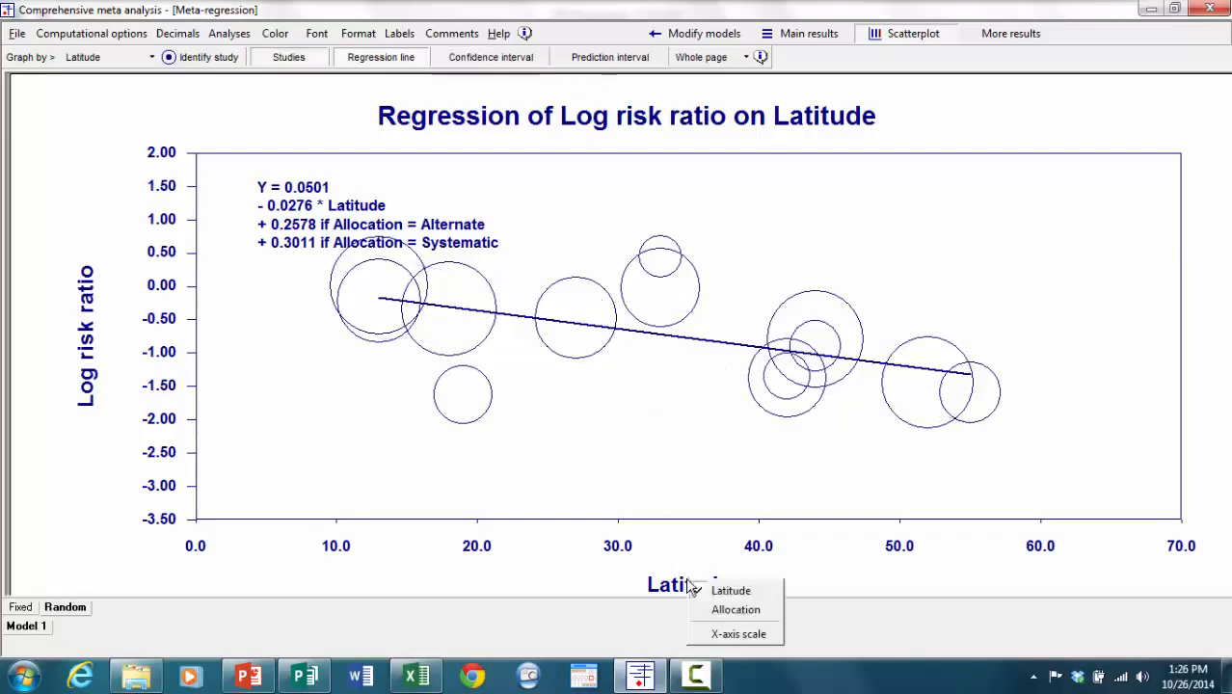
left_click(735, 611)
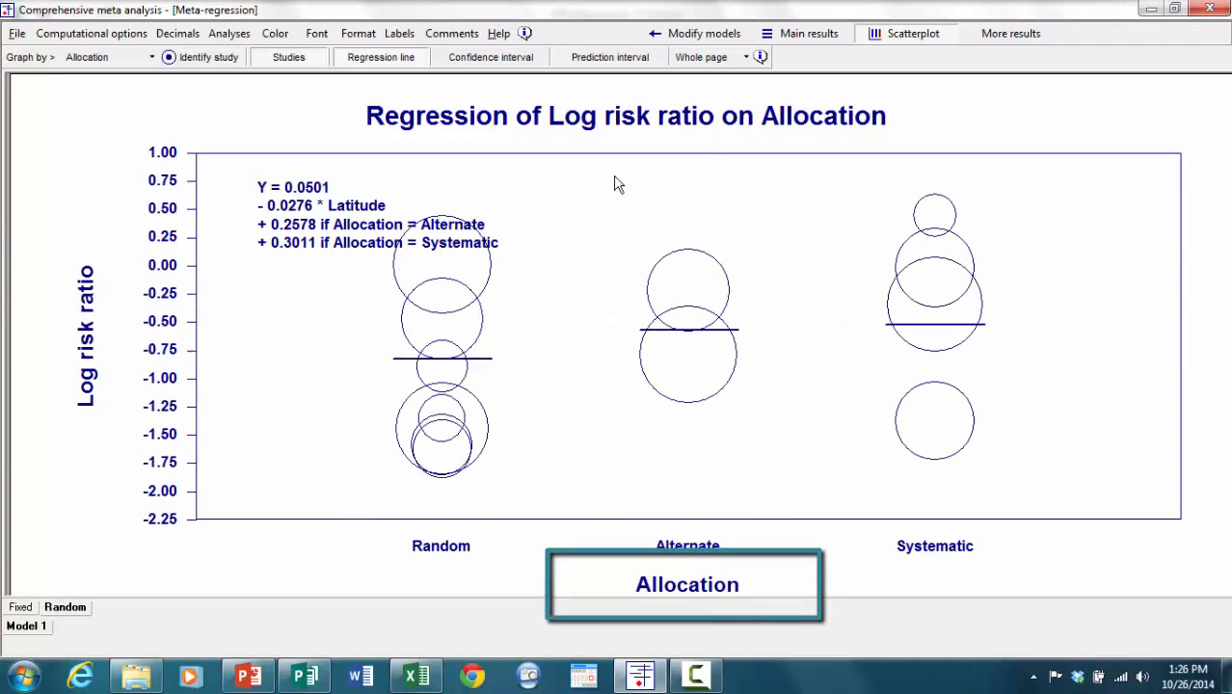
Review the main results of the combined model and display its scatterplot with Latitude on the x-axis
left_click(804, 36)
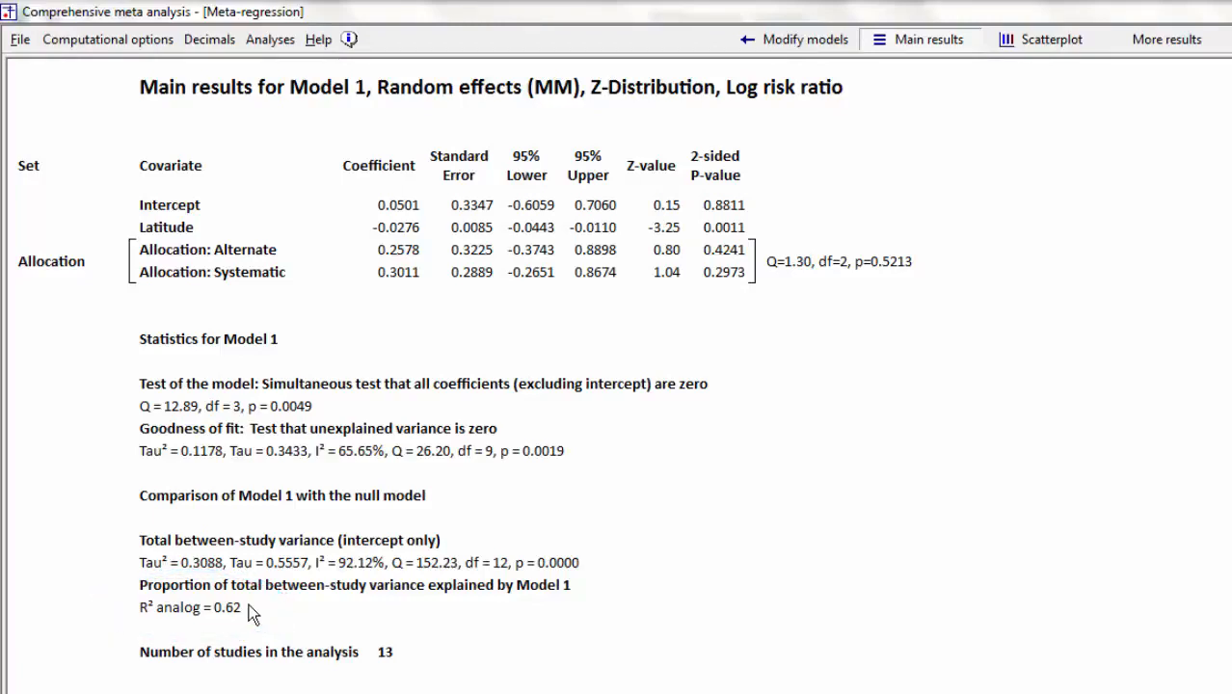
left_click(1151, 42)
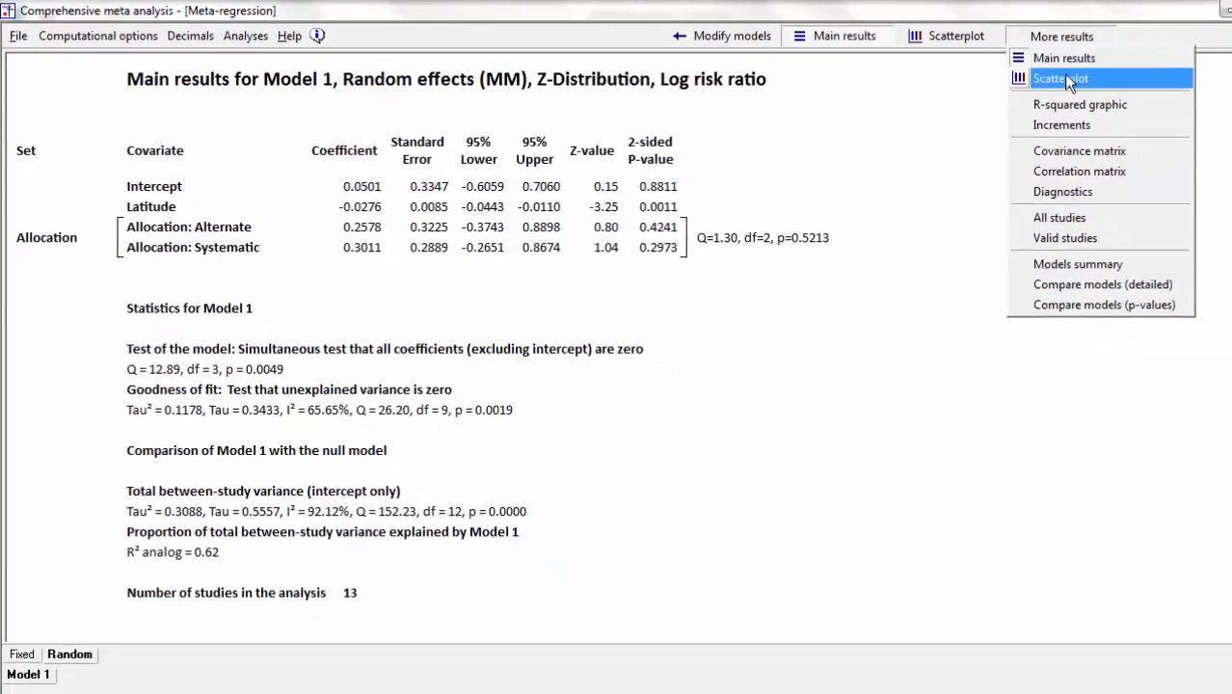
left_click(1064, 78)
left_click(684, 586)
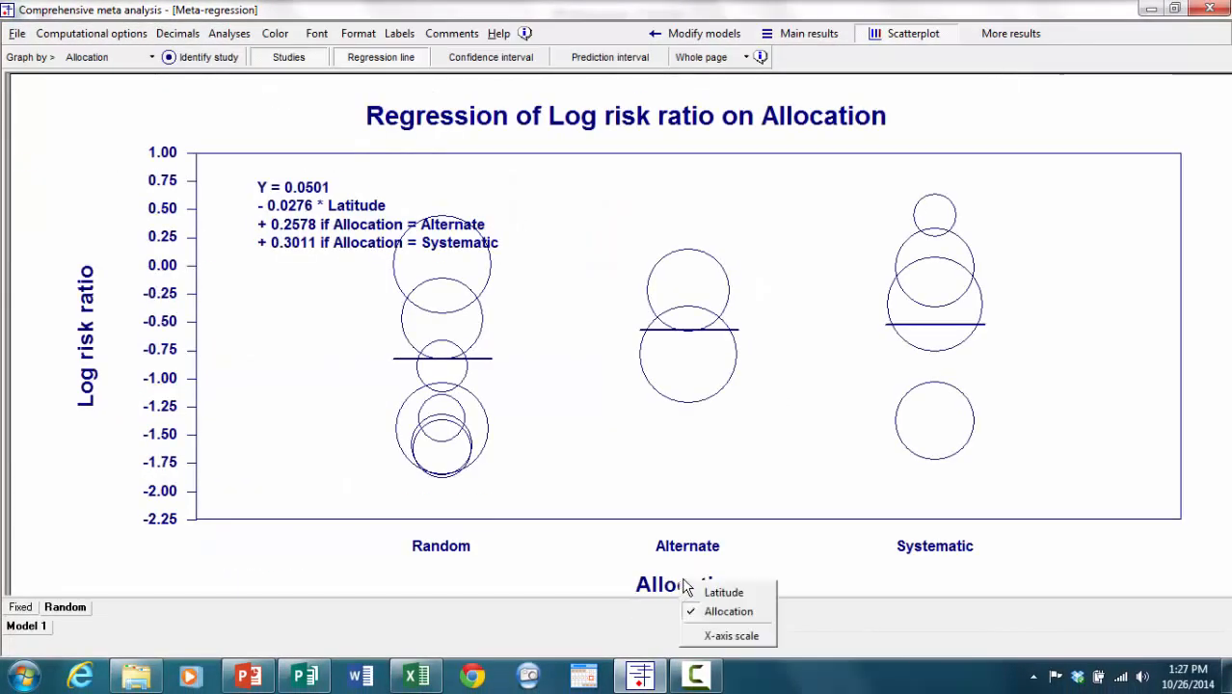
left_click(720, 593)
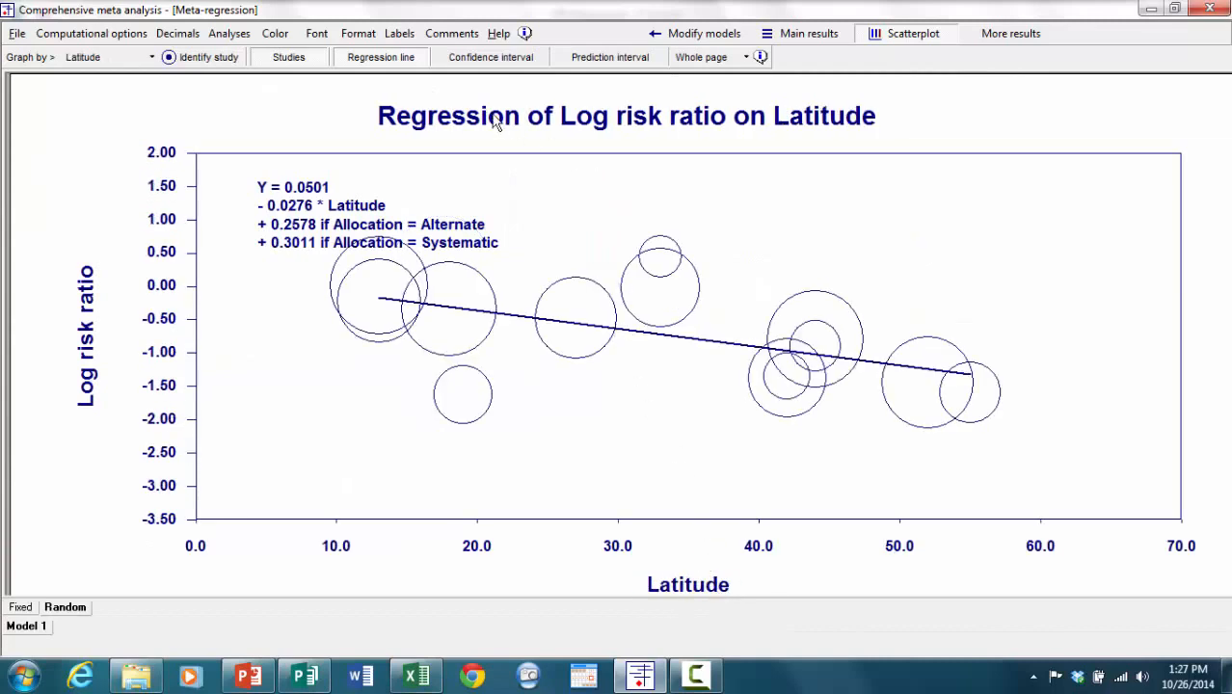
Show the confidence interval on the Latitude scatterplot, and display the diagnostics table for Model 1
left_click(491, 56)
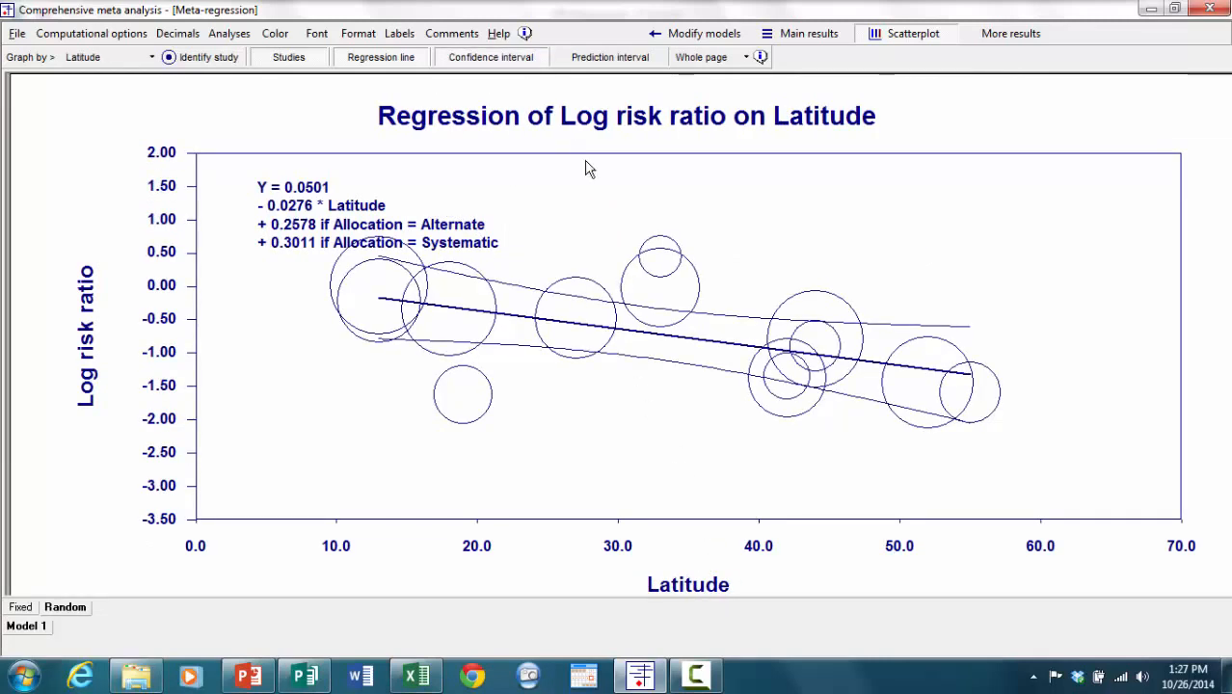
left_click(1012, 33)
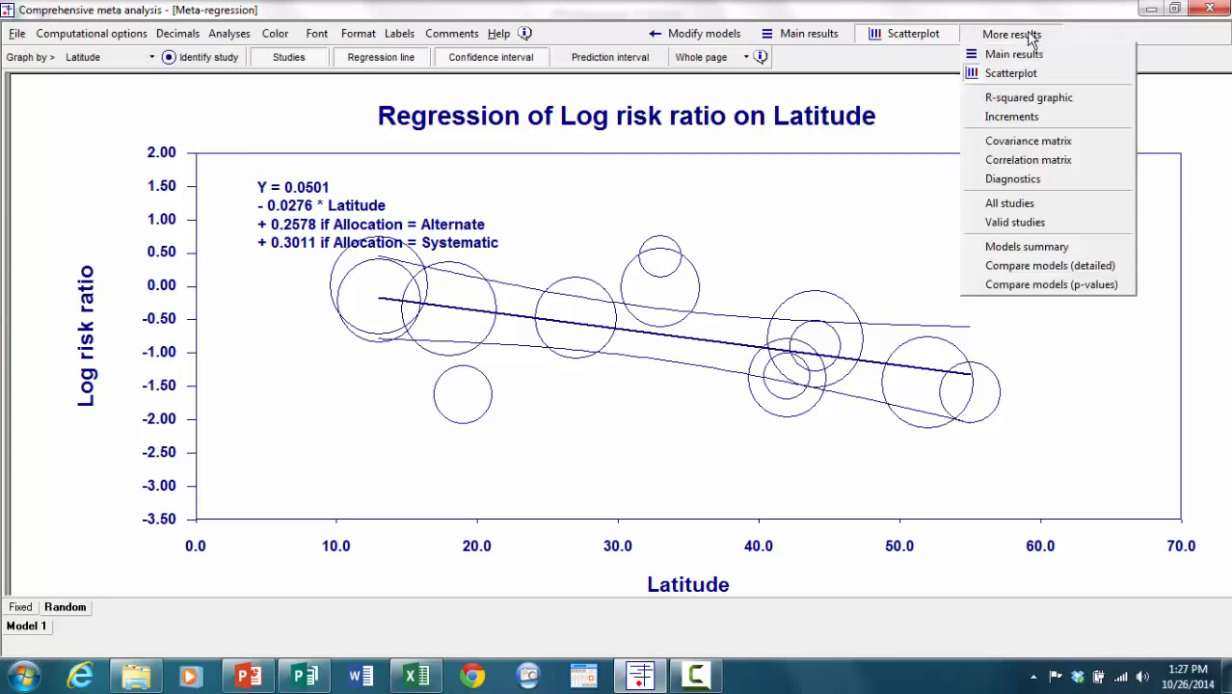
left_click(1055, 189)
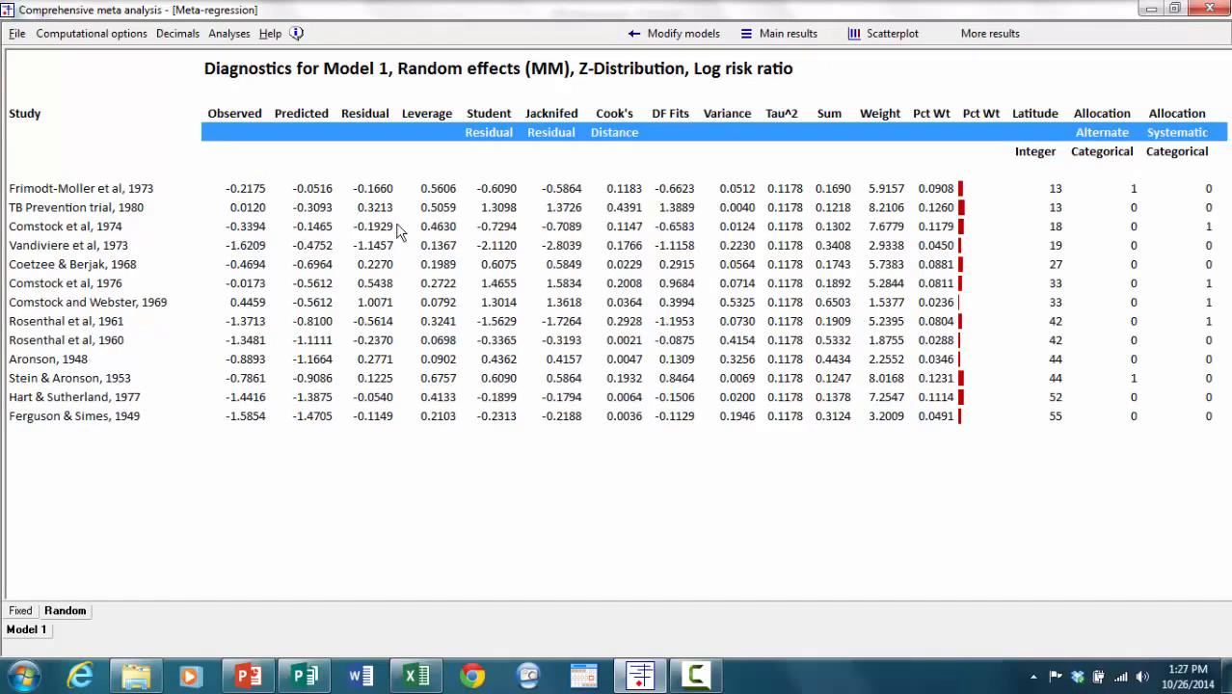
Export the Model 1 diagnostics over the existing Excel file BCG3.xls, opening the saved workbook to check it and closing it
left_click(18, 37)
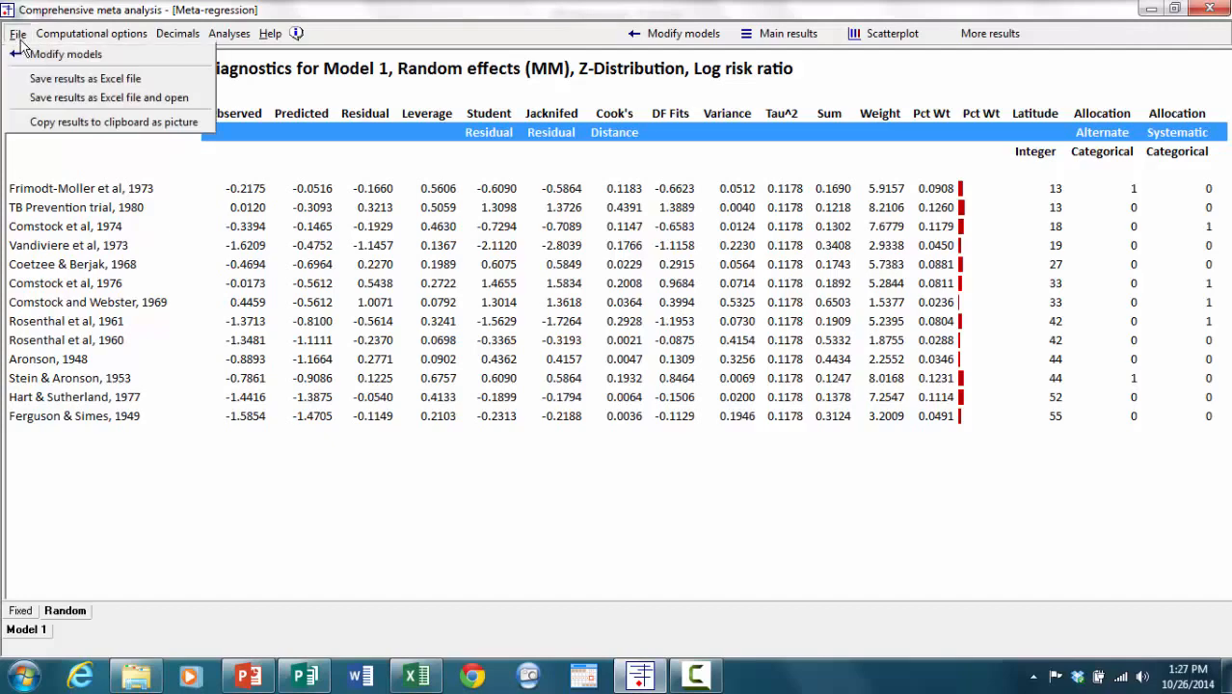
left_click(69, 98)
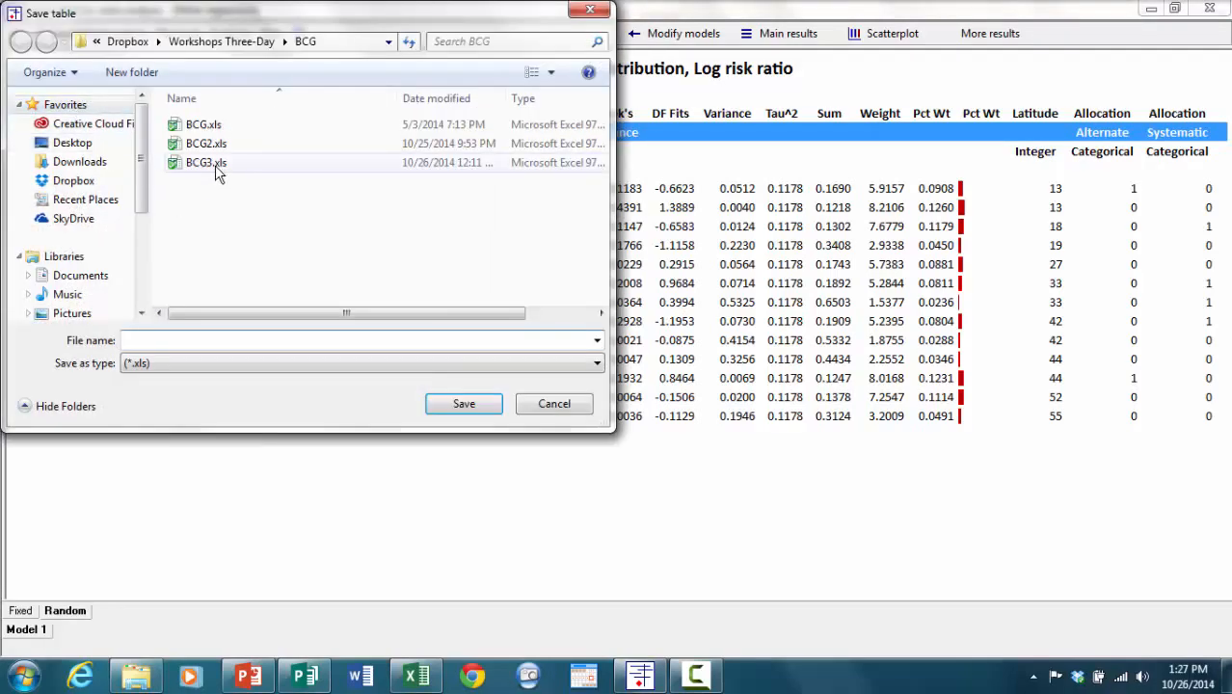
left_click(215, 165)
double_click(215, 165)
left_click(687, 344)
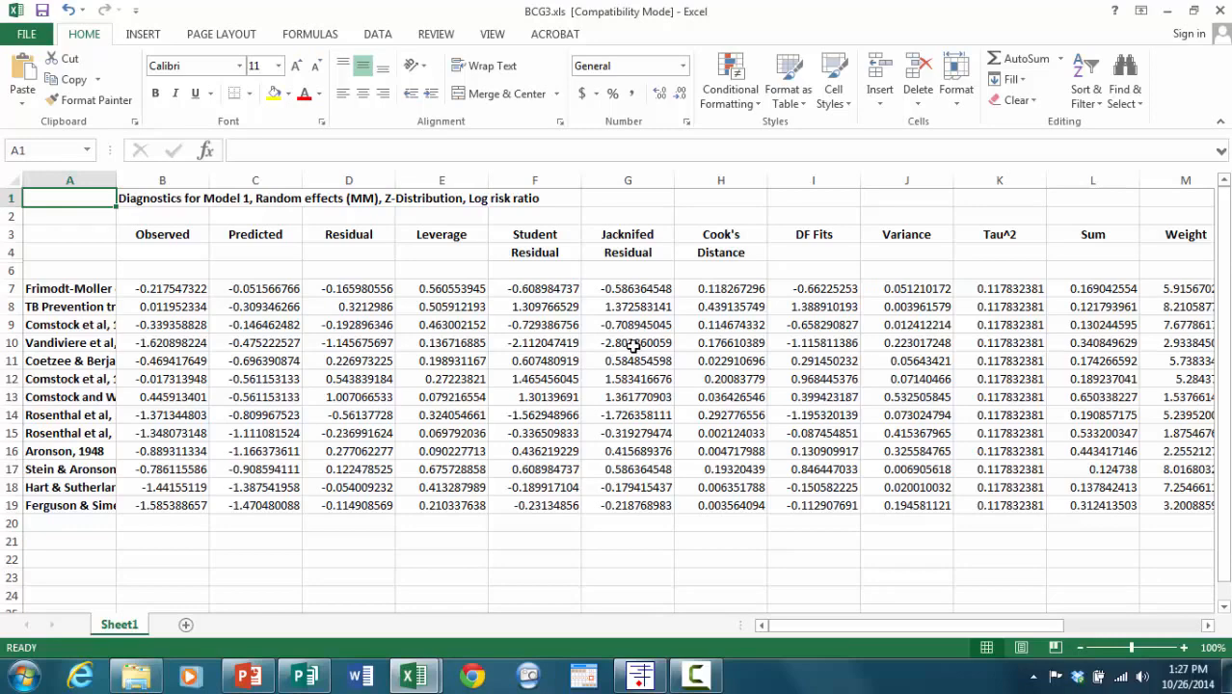
left_click(1217, 11)
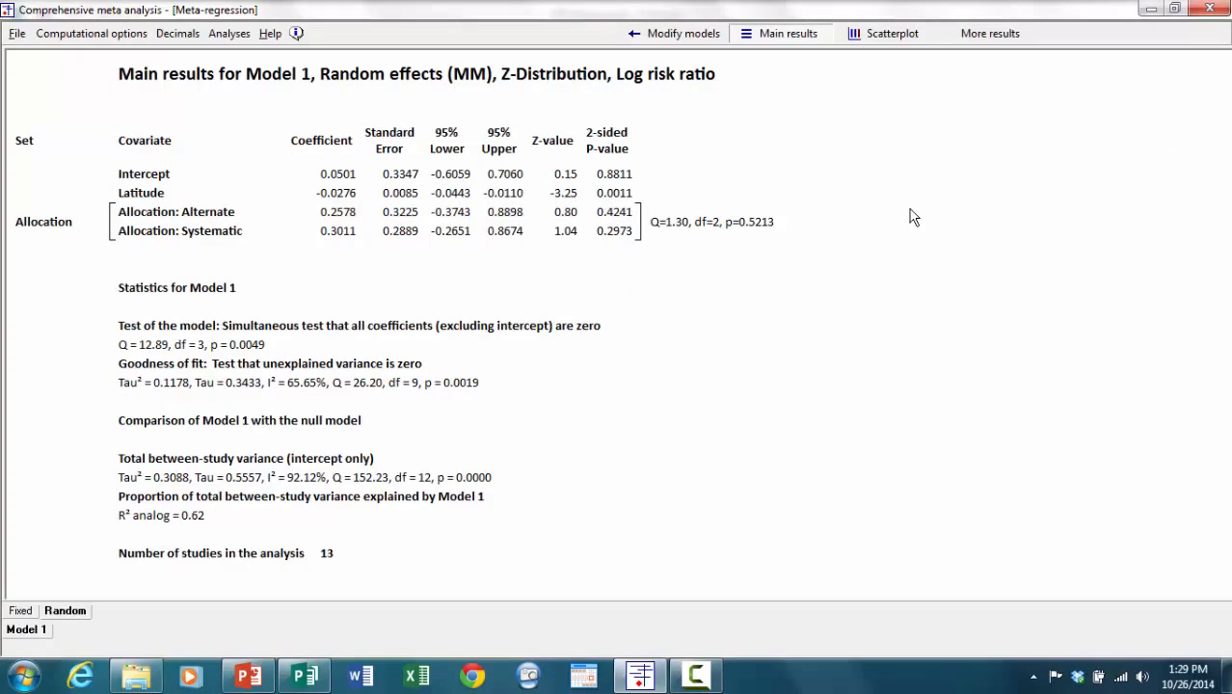
Switch the Model 1 main results from the Z-Distribution to Knapp-Hartung, and look over the available estimation methods
left_click(96, 36)
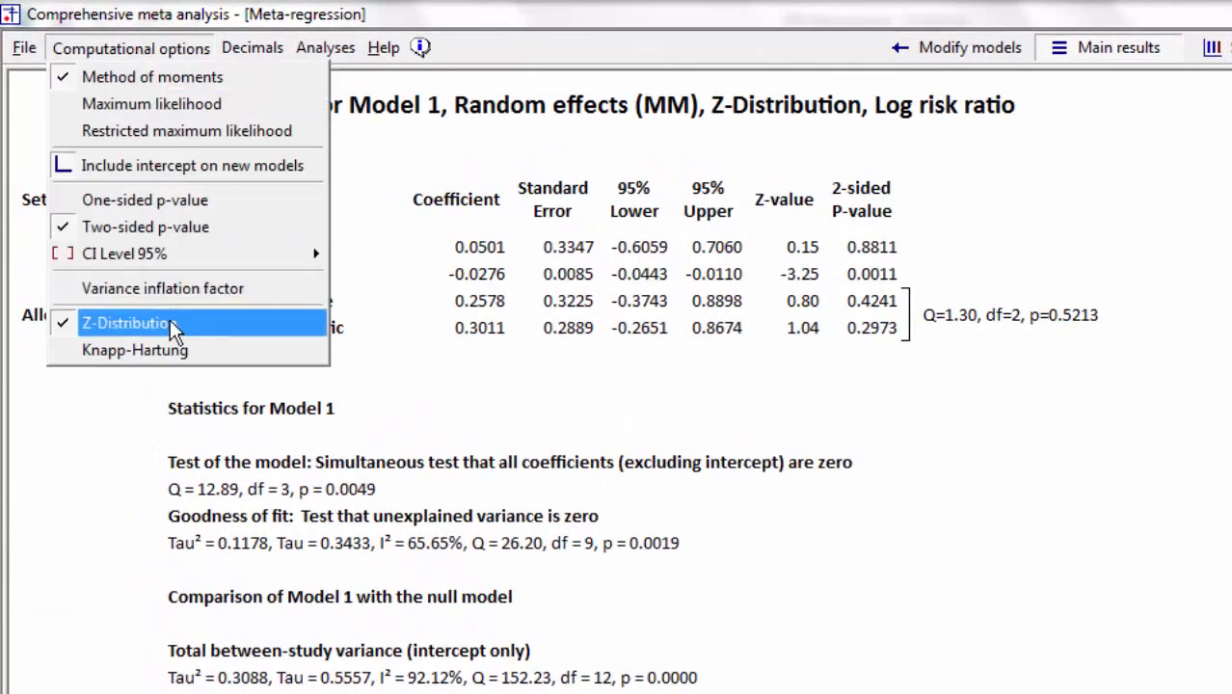
left_click(198, 347)
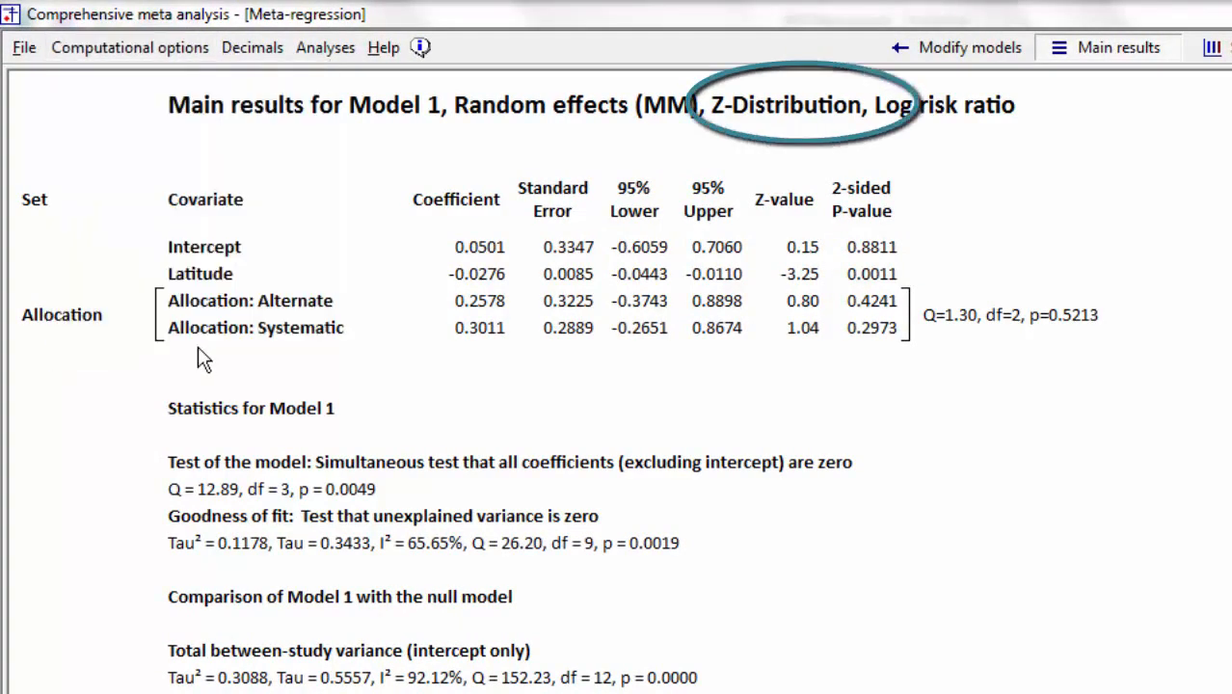
left_click(129, 47)
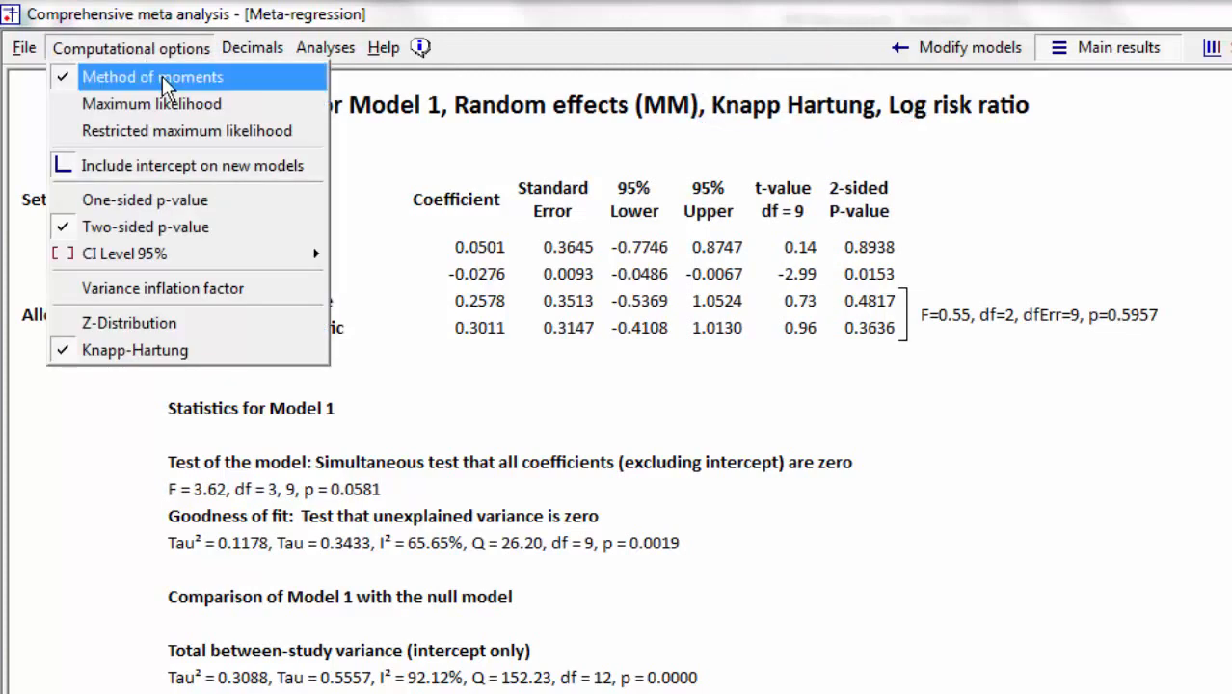
left_click(244, 131)
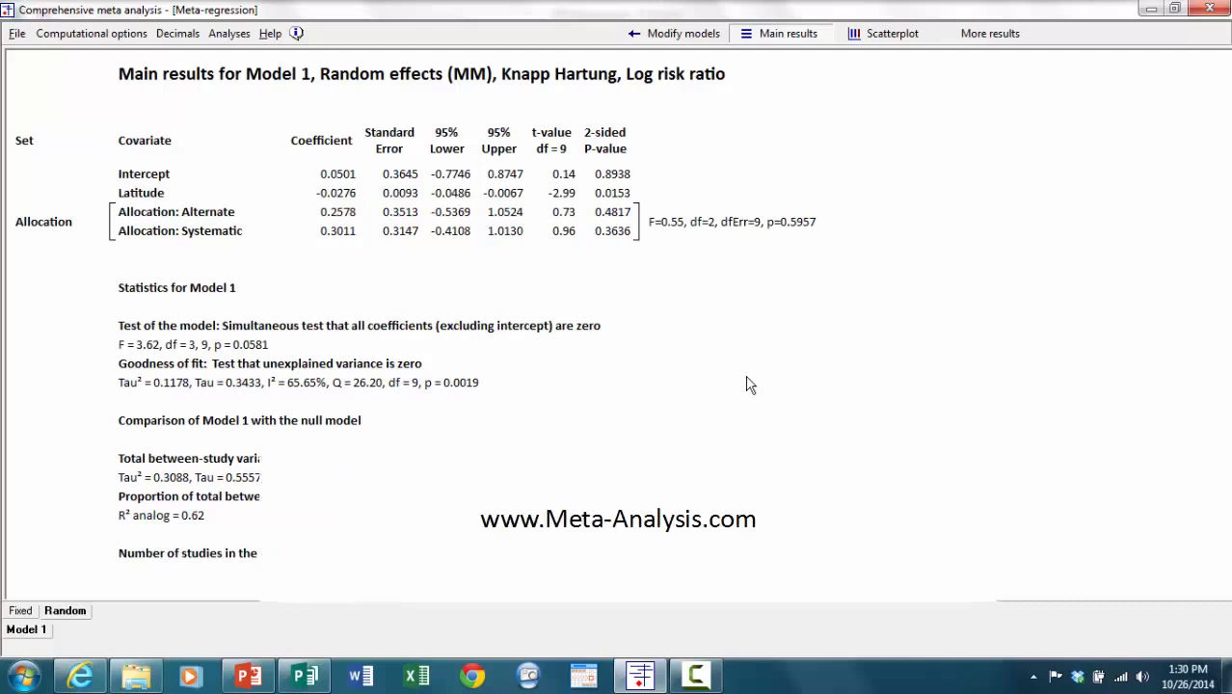
Switch to Internet Explorer to view the Comprehensive Meta-Analysis website, and open the bookmarked Meta-Analysis Workshops site
left_click(82, 675)
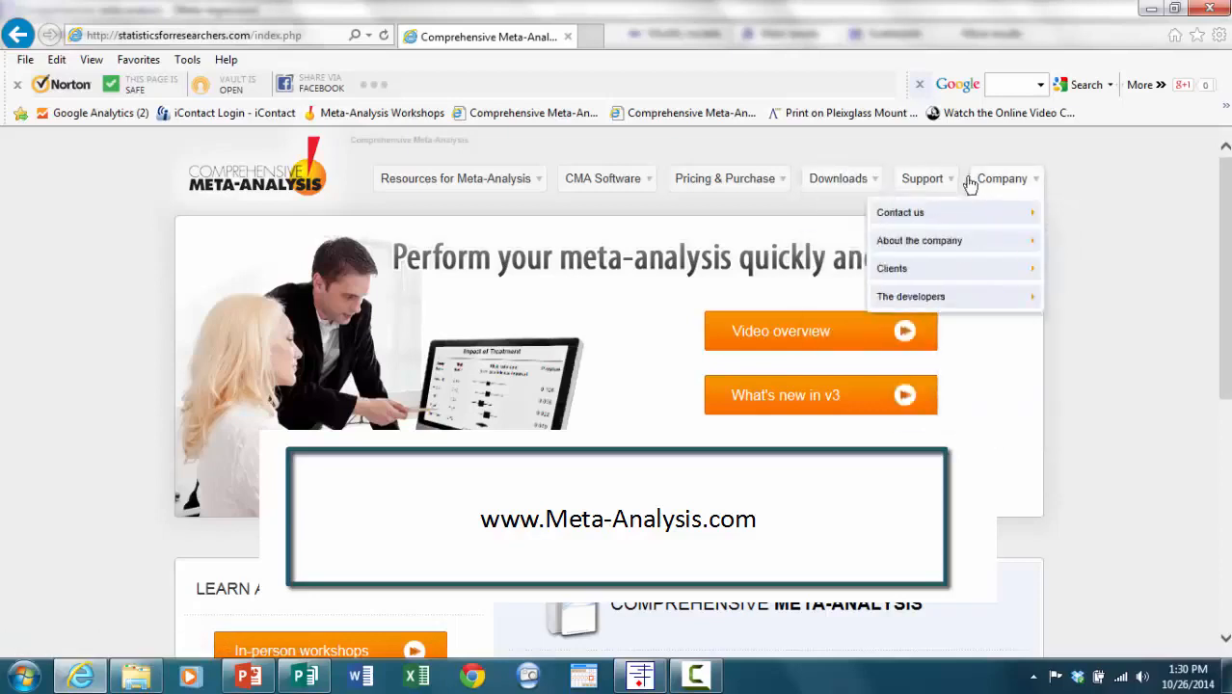
mouse_move(943, 183)
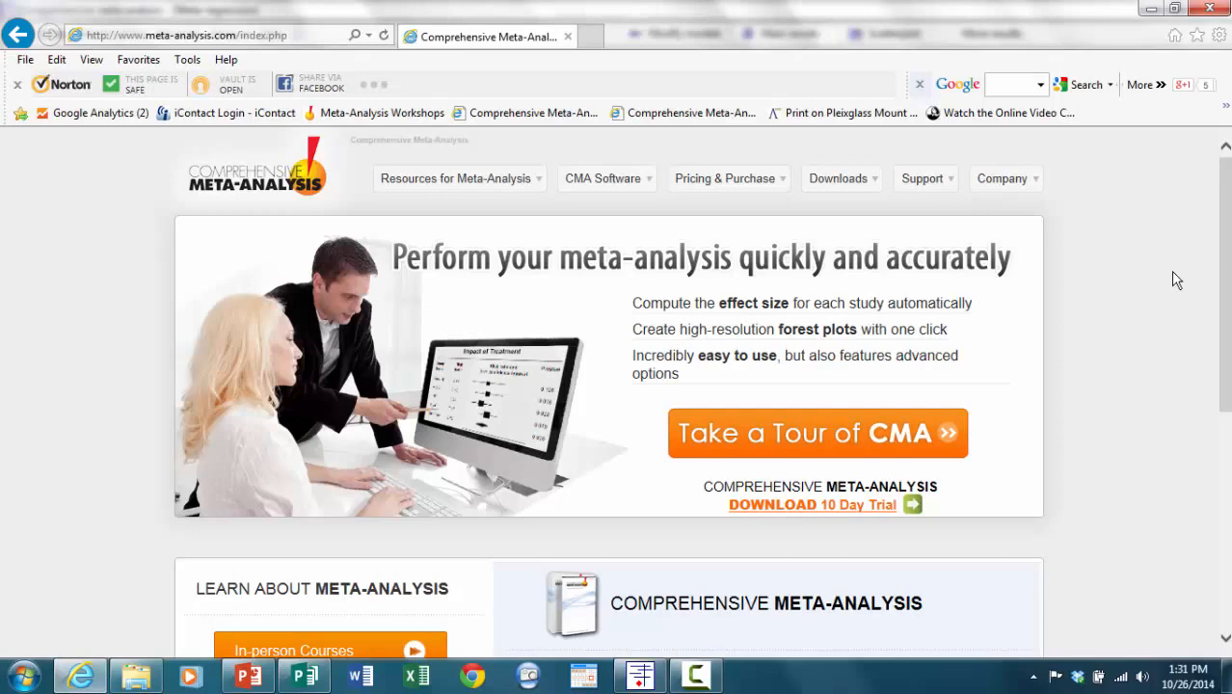
left_click(383, 113)
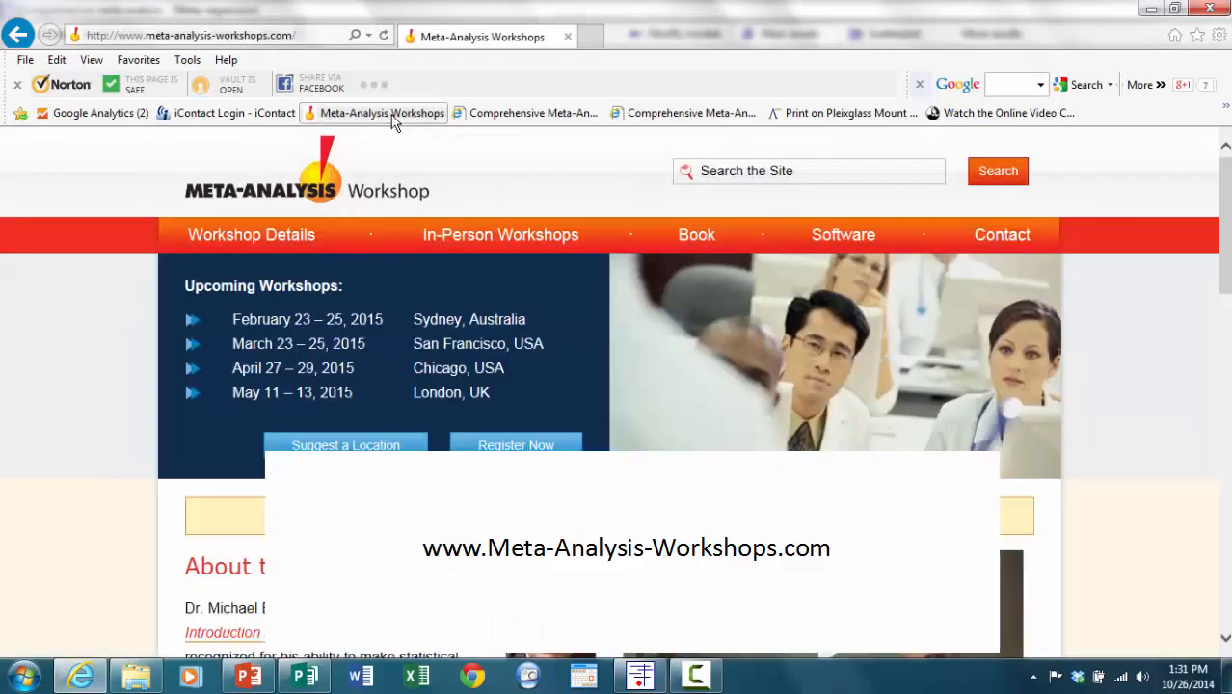